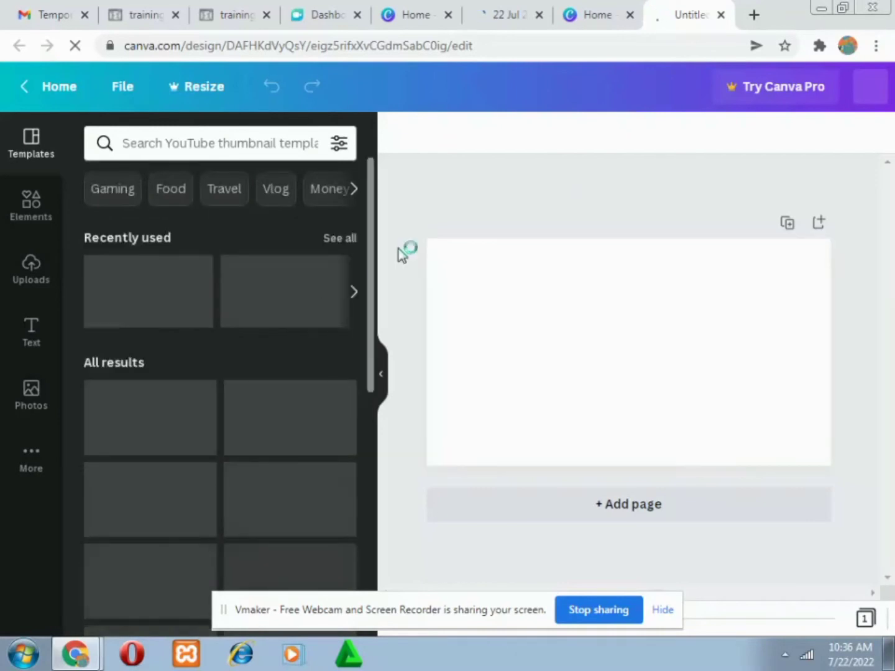
Open the pexels.com stock photo site in a new browser tab.
click(755, 15)
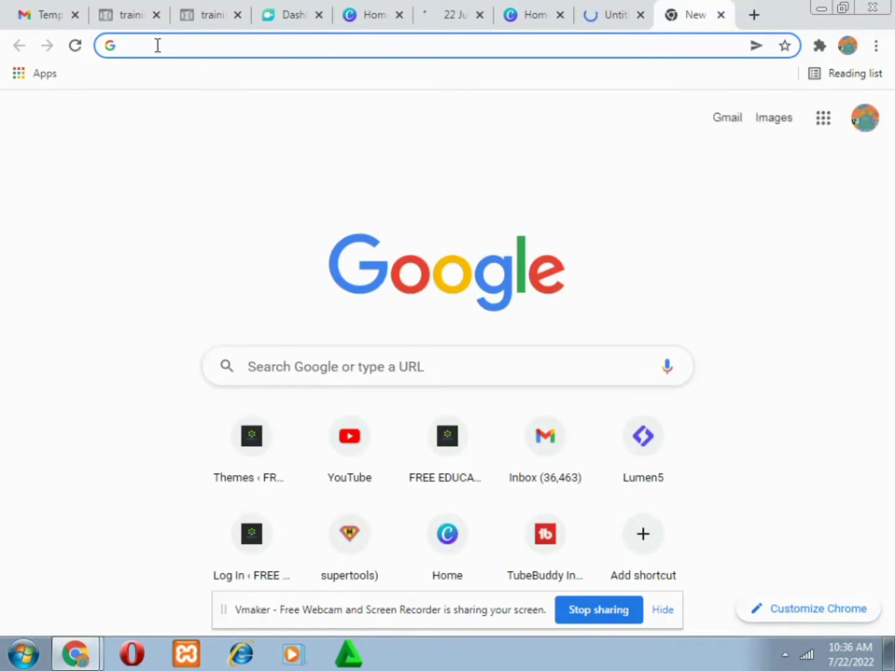
text(p)
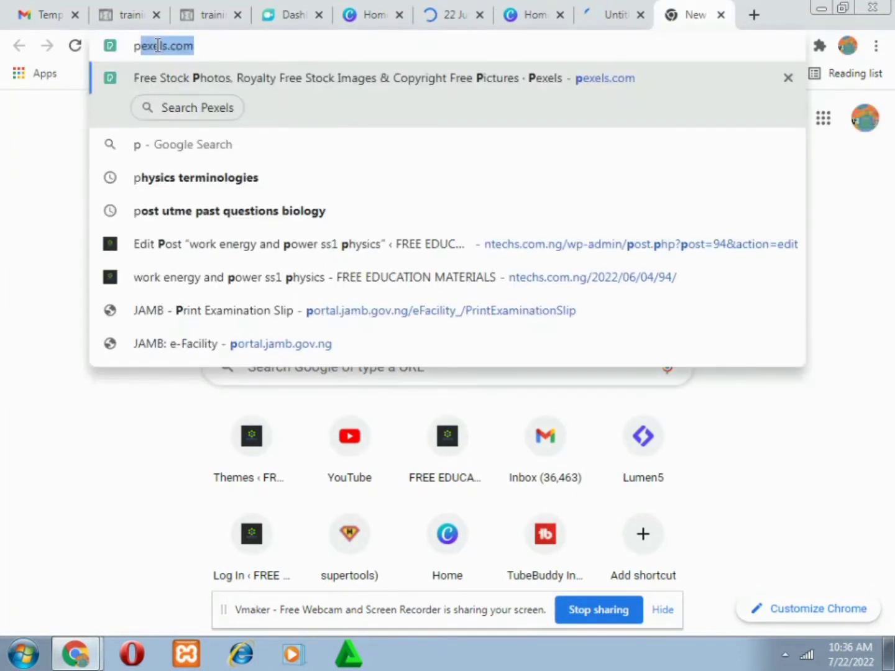
text(e)
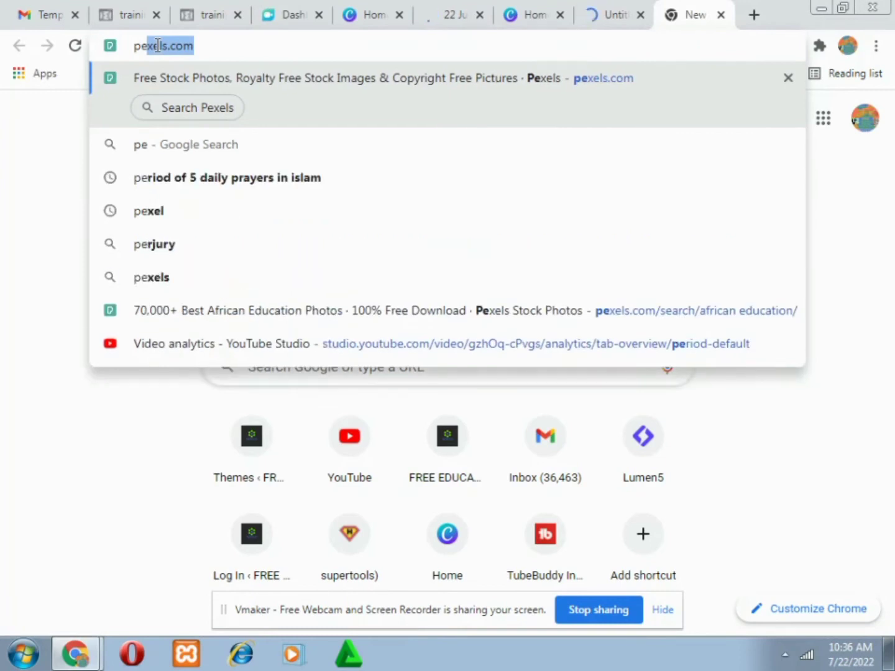
text(xel)
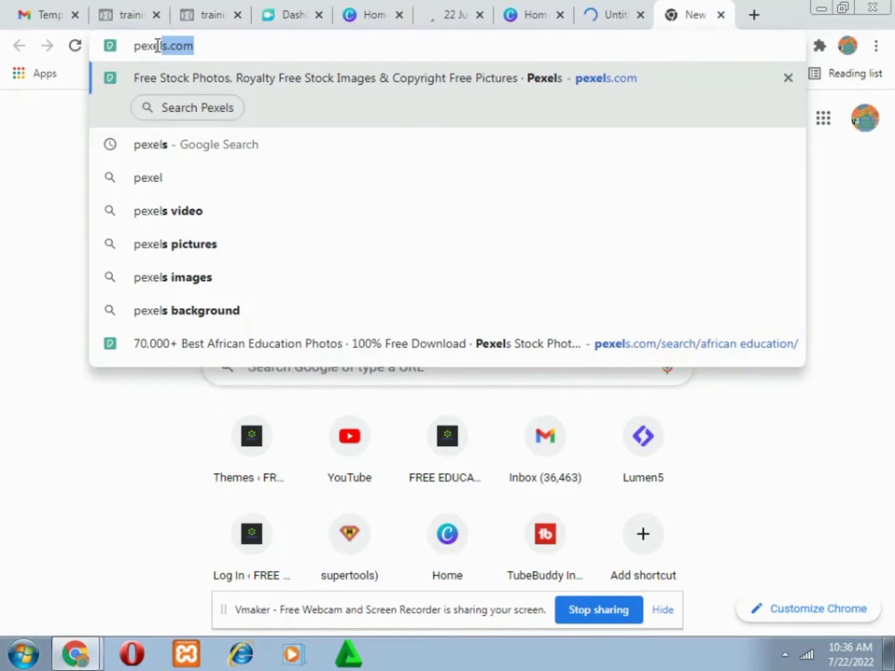
key(Return)
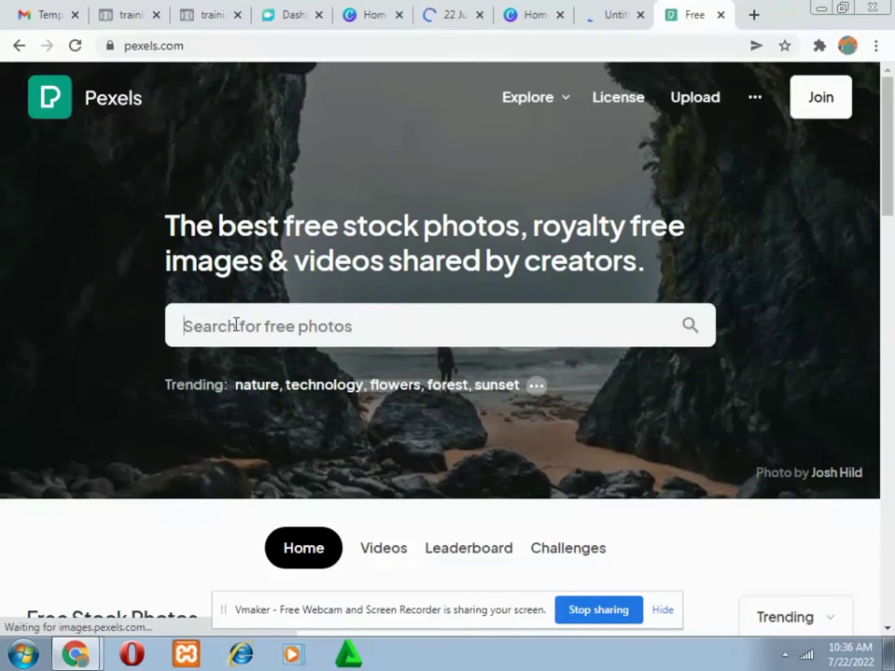
Search the free stock photos for "car".
click(236, 323)
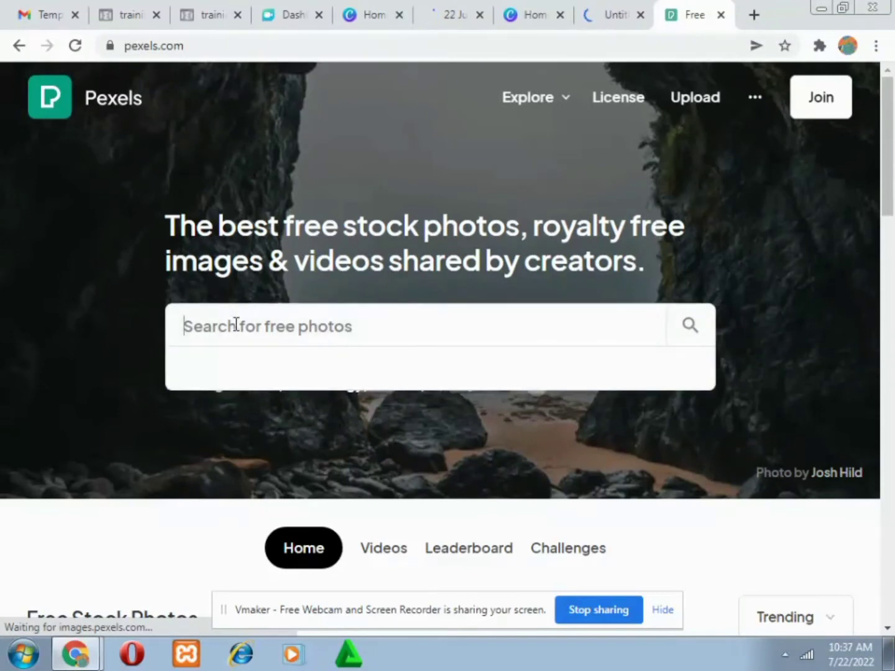
text(car)
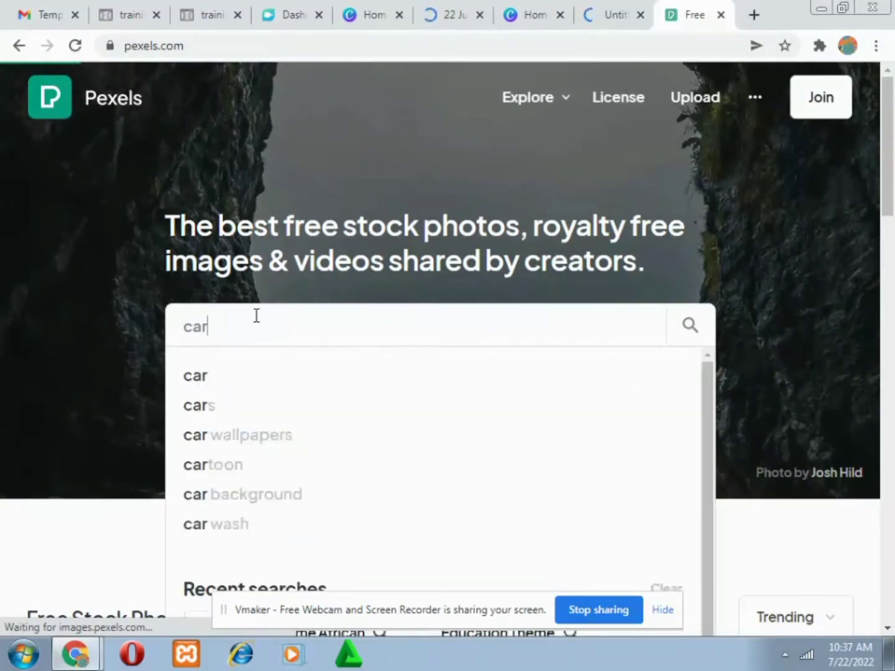
key(Return)
Browse the car photos and start downloading the blue BMW picture from the first row of results.
scroll(256, 315, down, 3)
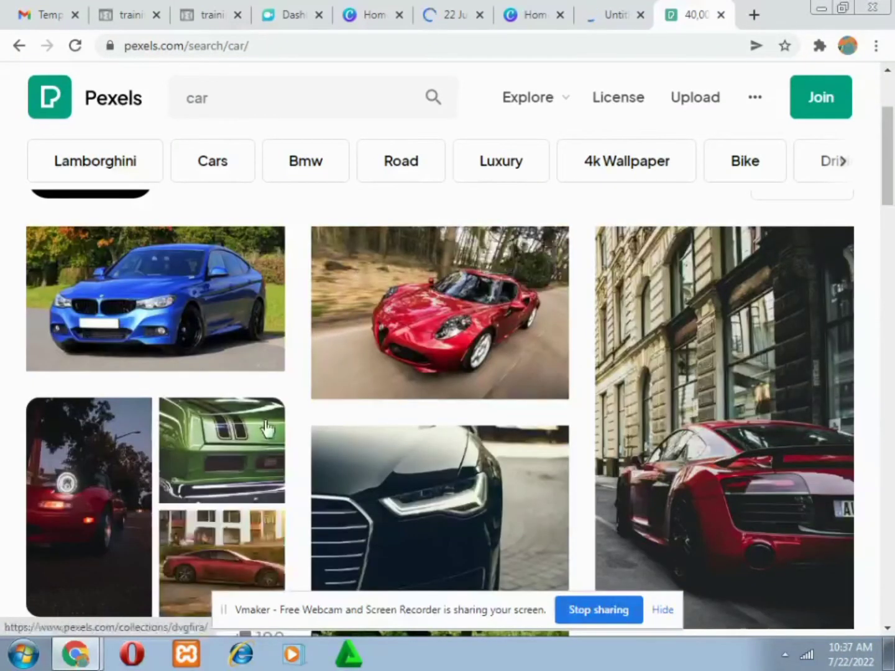
scroll(266, 429, down, 2)
scroll(289, 383, down, 1)
scroll(289, 383, up, 4)
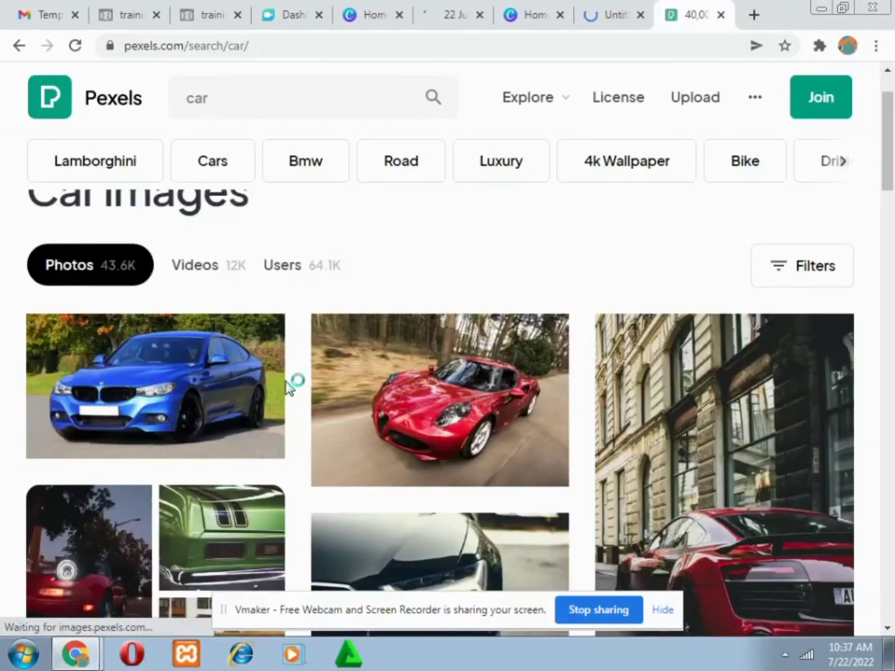
scroll(288, 386, down, 2)
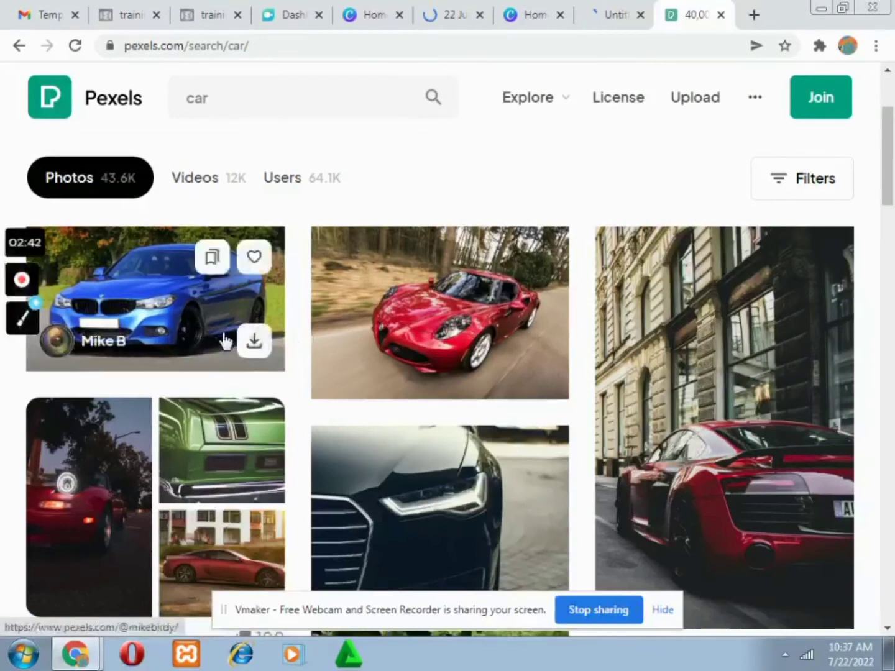
click(253, 342)
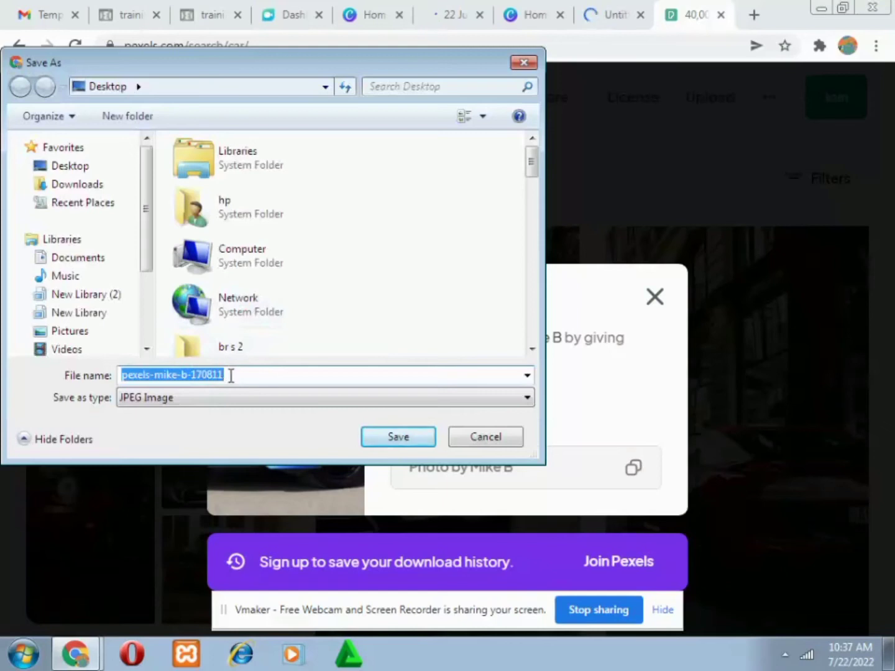
Name the download "ntechs car" and save it to the Desktop as a JPEG image.
click(231, 375)
key(BackSpace)
key(BackSpace)
key(BackSpace)
key(BackSpace)
key(BackSpace)
key(BackSpace)
key(BackSpace)
key(BackSpace)
key(BackSpace)
key(BackSpace)
key(BackSpace)
key(BackSpace)
key(BackSpace)
key(BackSpace)
key(BackSpace)
key(BackSpace)
key(BackSpace)
key(BackSpace)
key(BackSpace)
key(BackSpace)
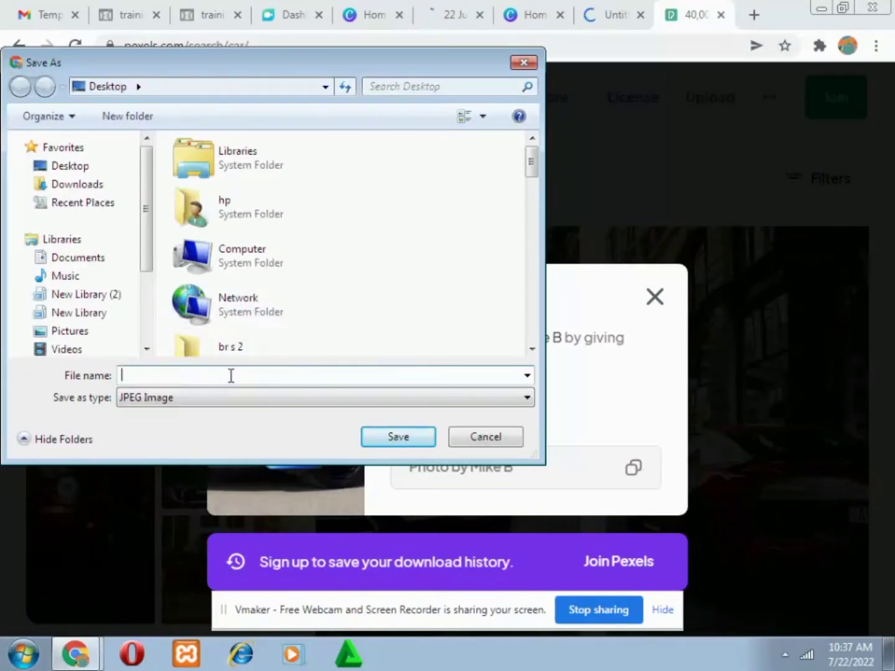
text(t)
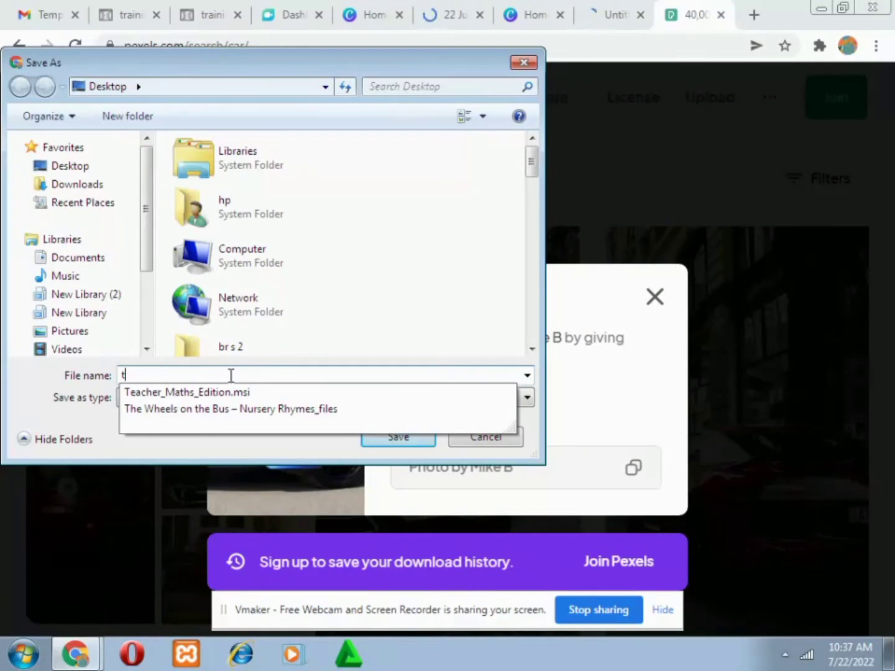
key(BackSpace)
text(n)
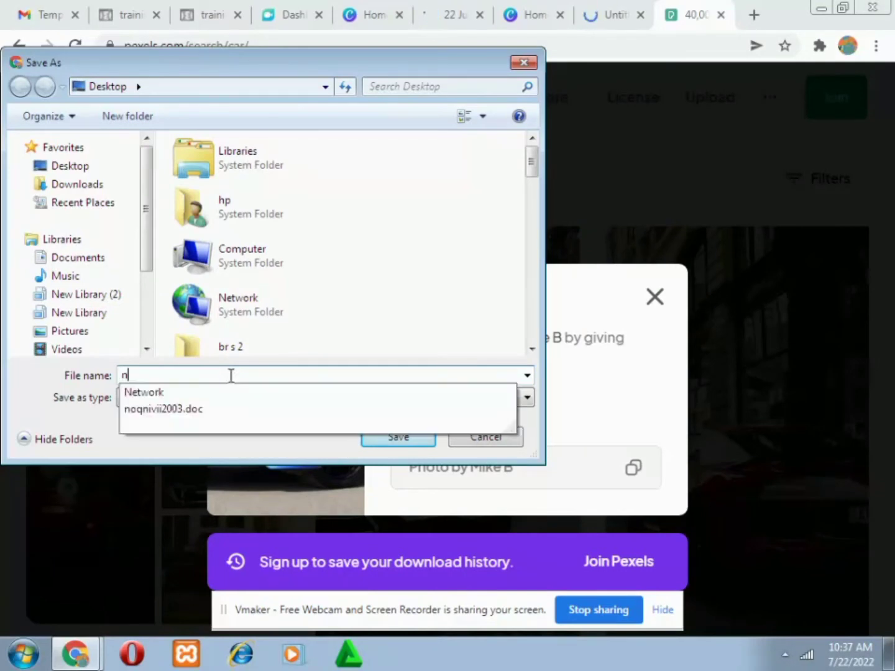
text(as)
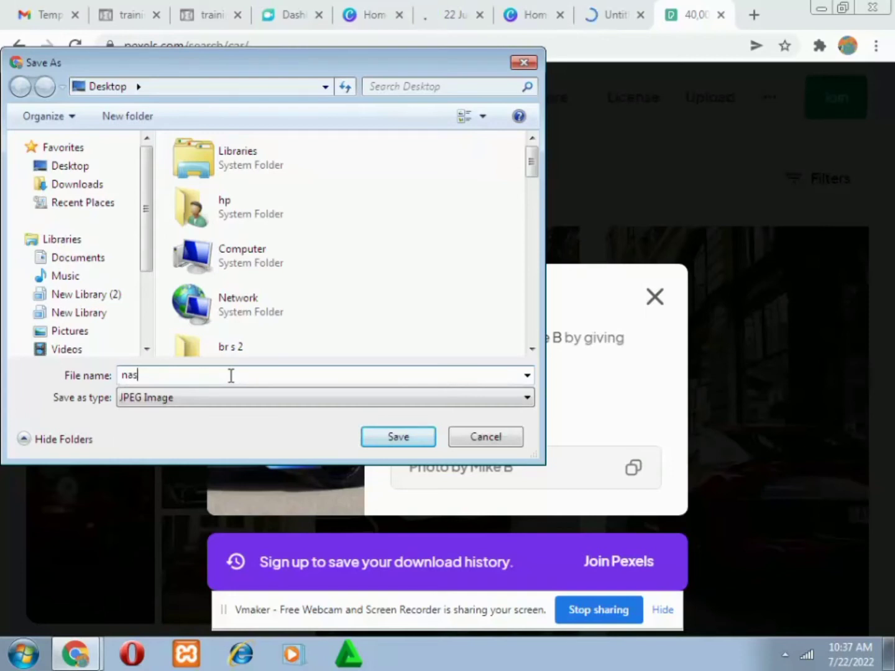
text(r)
key(BackSpace)
key(BackSpace)
key(BackSpace)
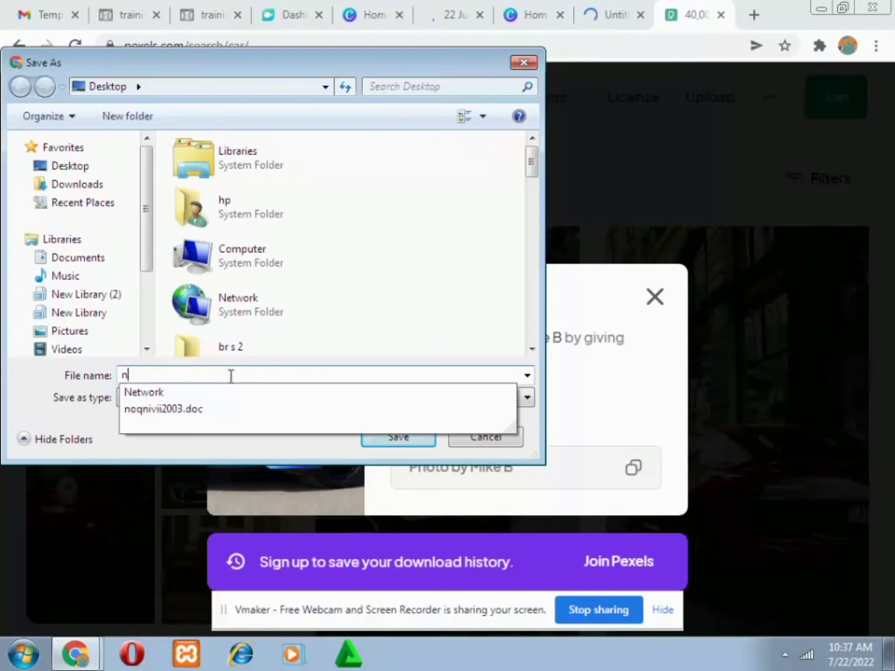
text(tec)
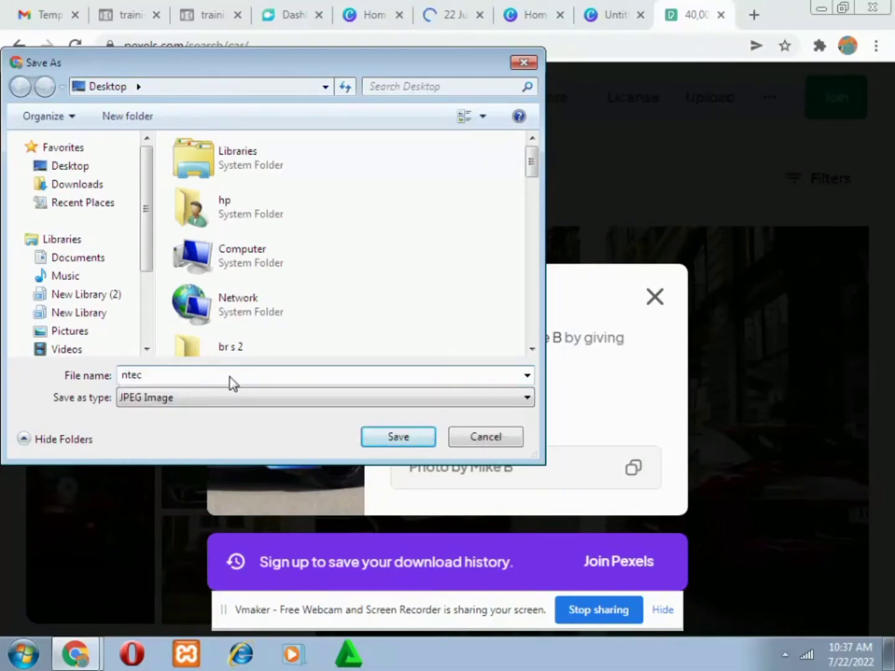
text(hs car)
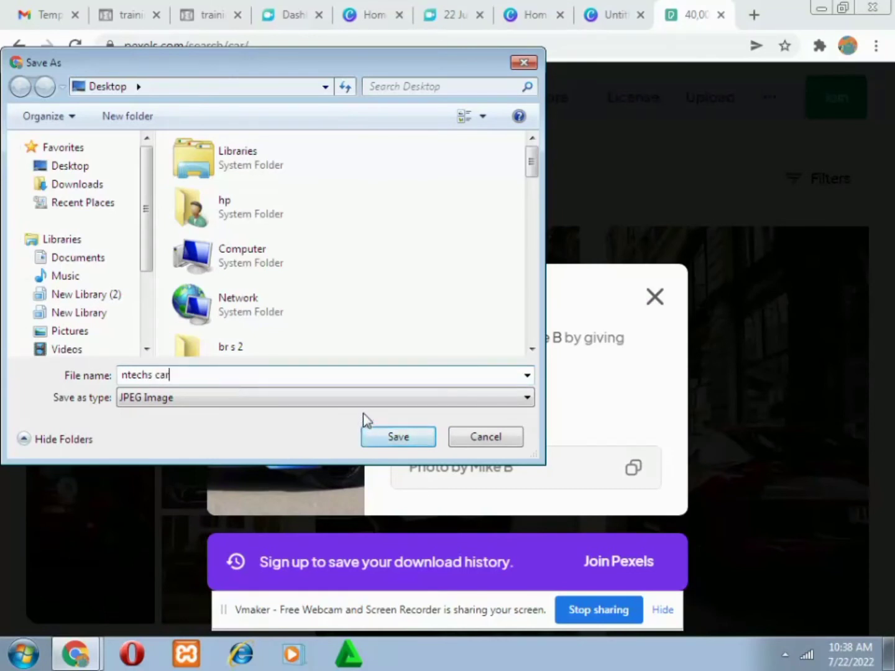
click(383, 435)
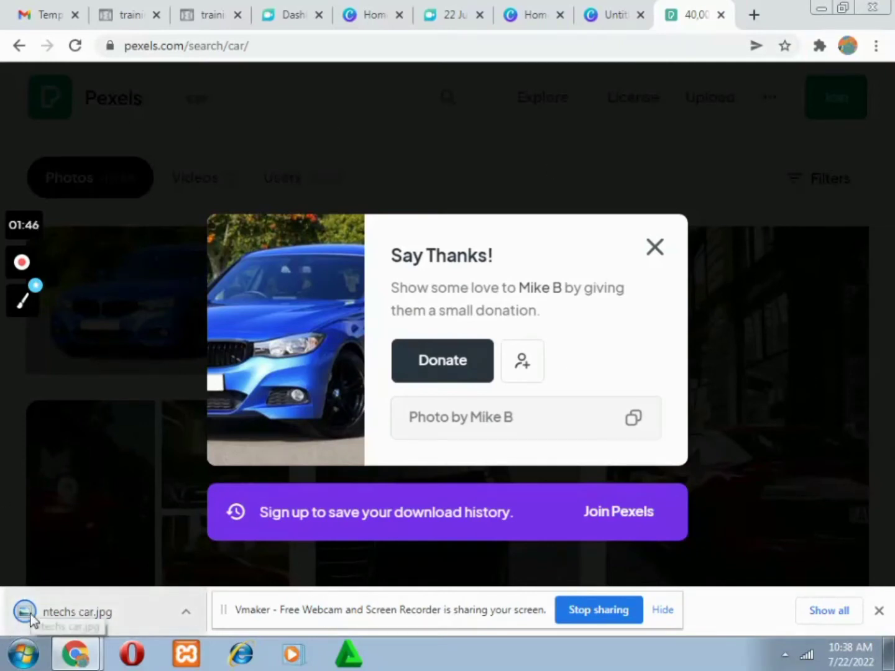
Open the downloaded ntechs car.jpg and copy the image from the photo viewer.
click(52, 616)
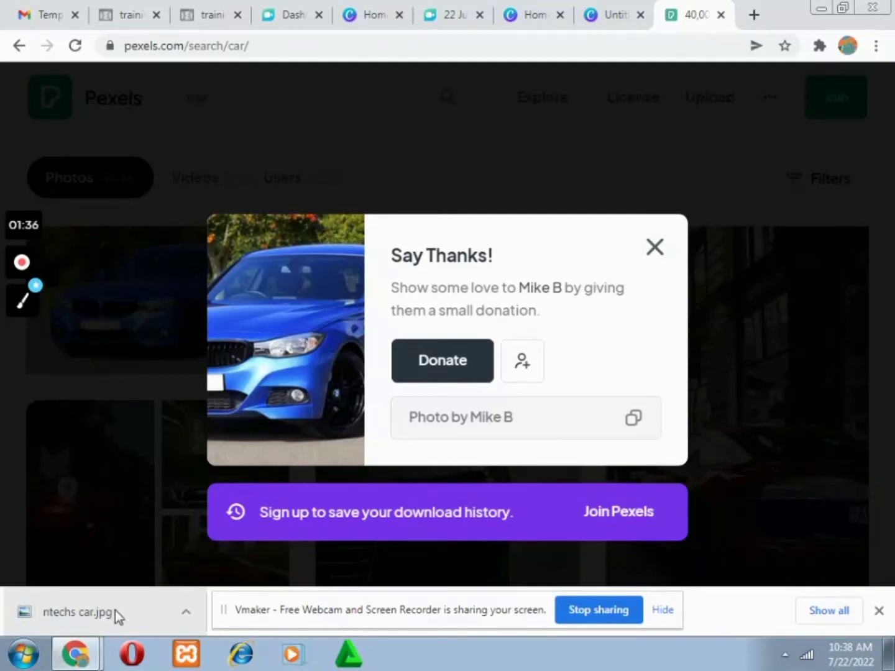
click(189, 615)
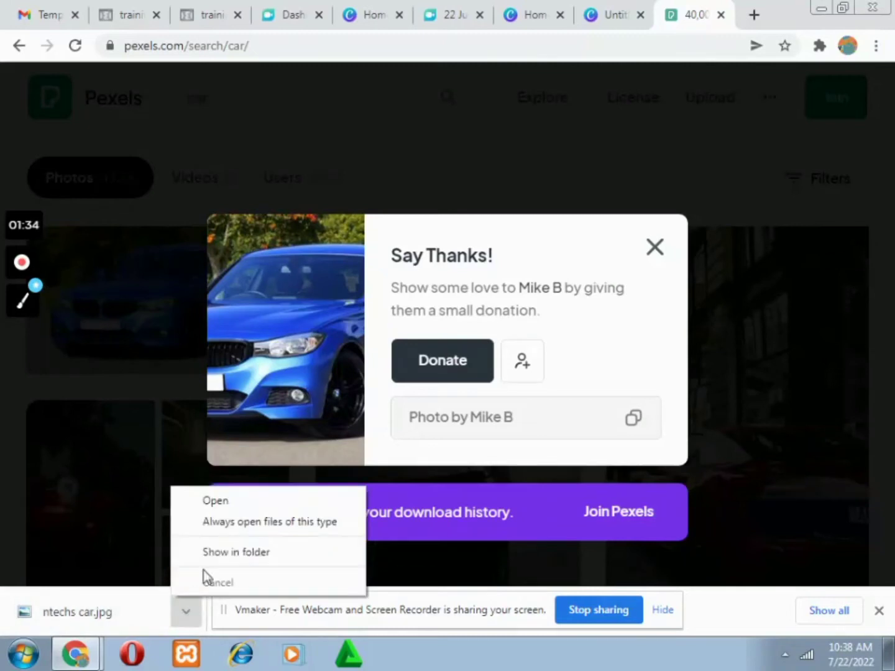
click(230, 508)
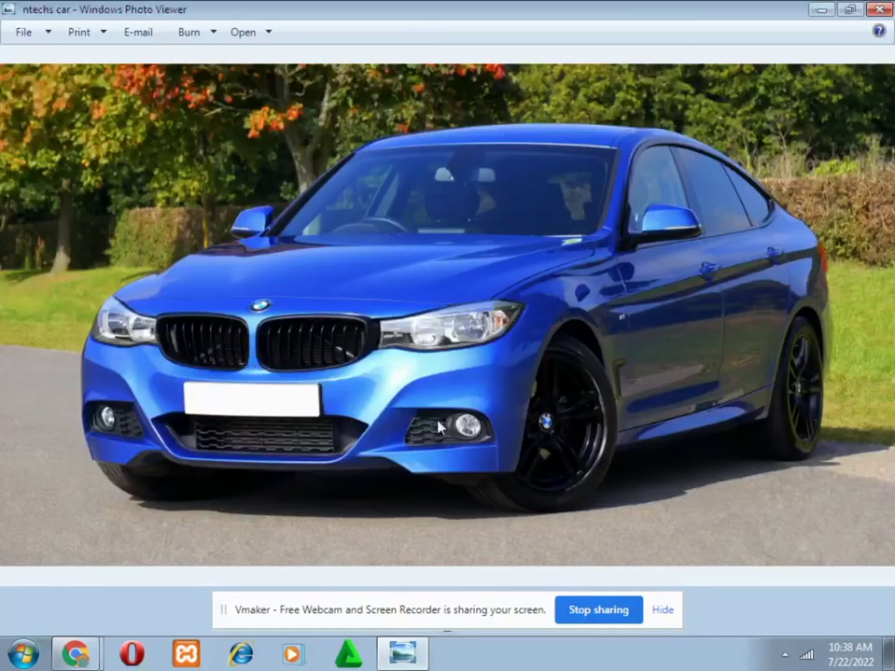
click(37, 36)
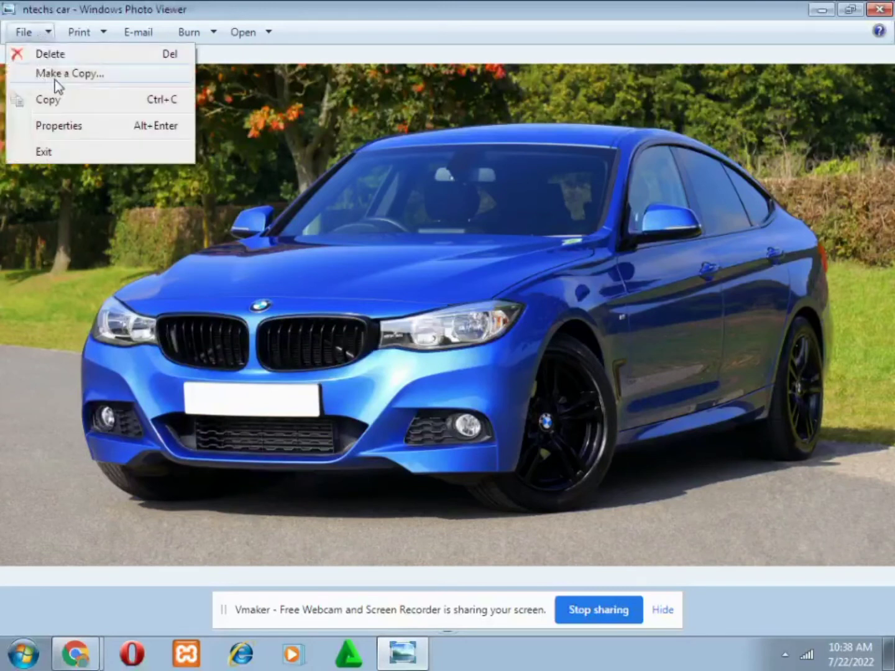
click(55, 97)
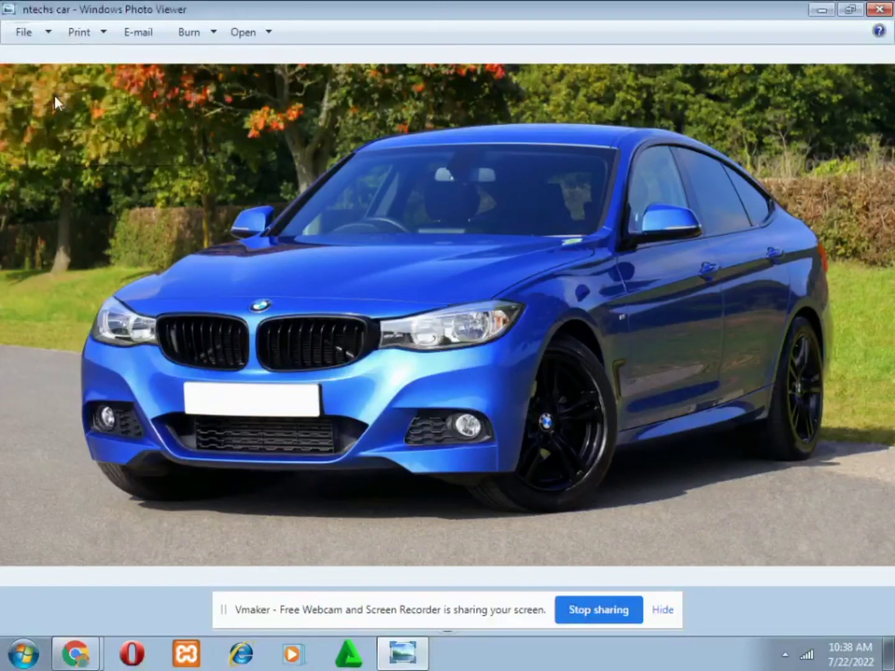
Minimize the photo viewer and browser windows and paste the copied image onto the desktop.
click(815, 17)
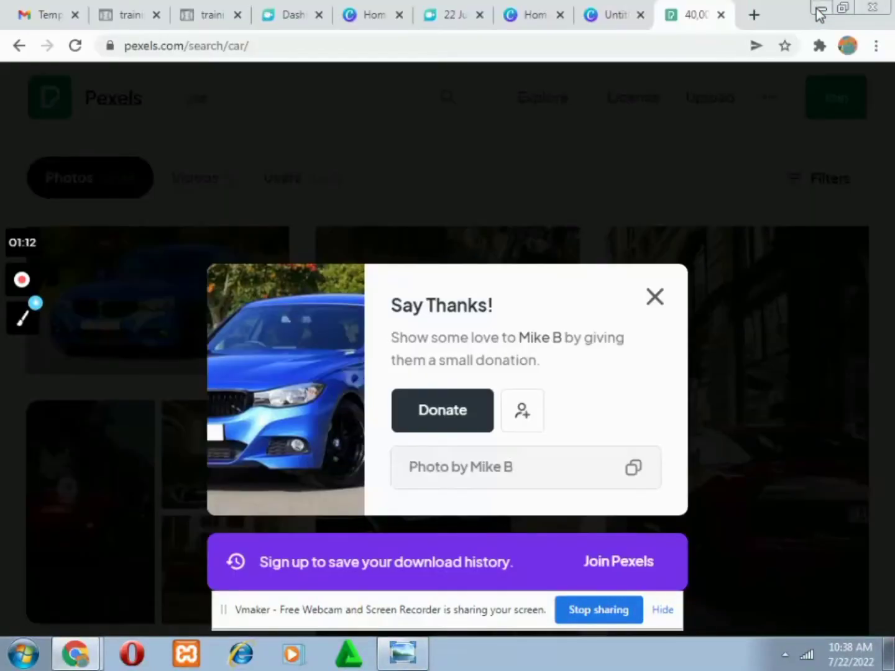
click(817, 9)
right_click(719, 93)
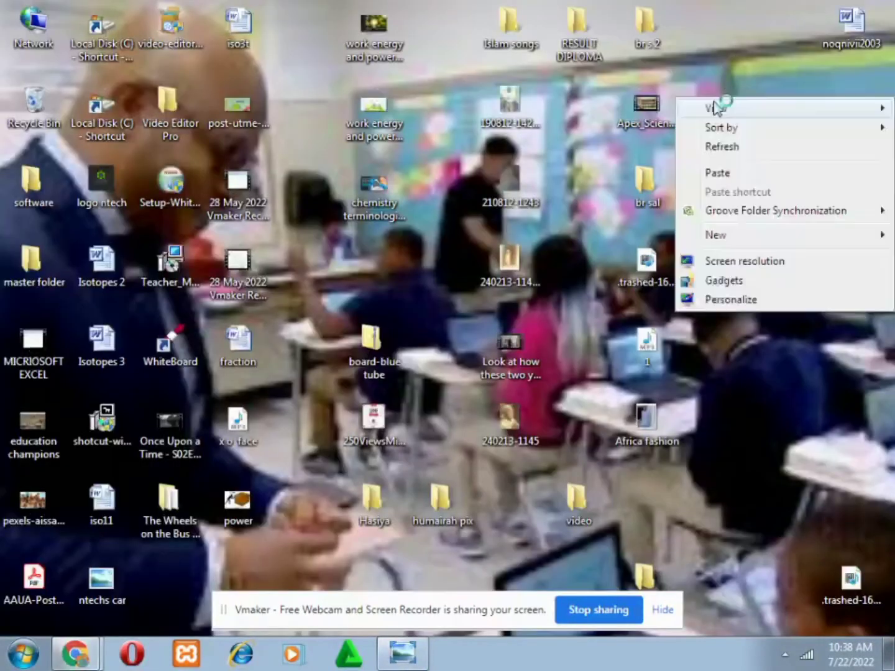
mouse_move(715, 106)
click(715, 172)
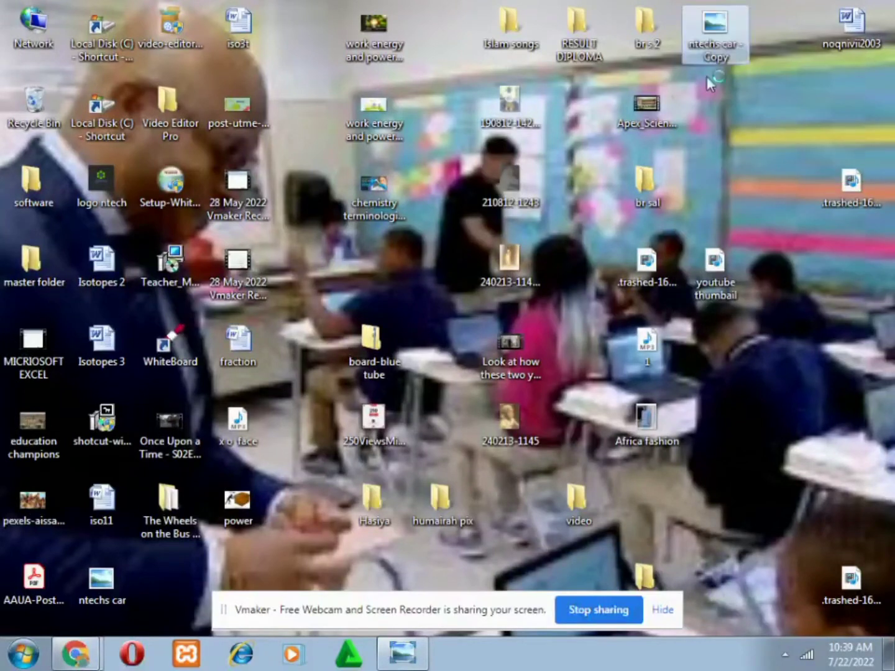
click(727, 163)
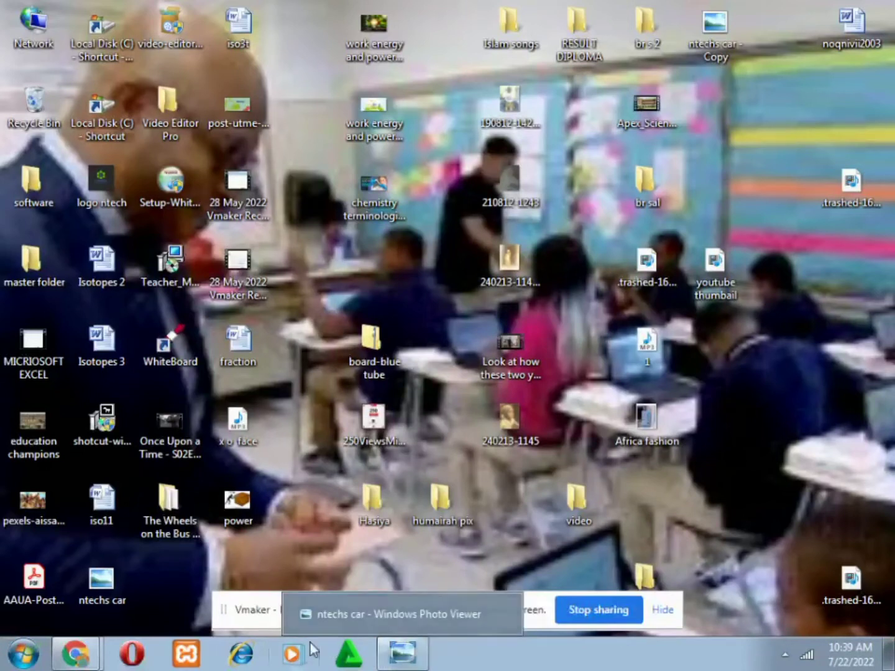
Switch back to Chrome and bring up the untitled Canva YouTube thumbnail design.
mouse_move(82, 656)
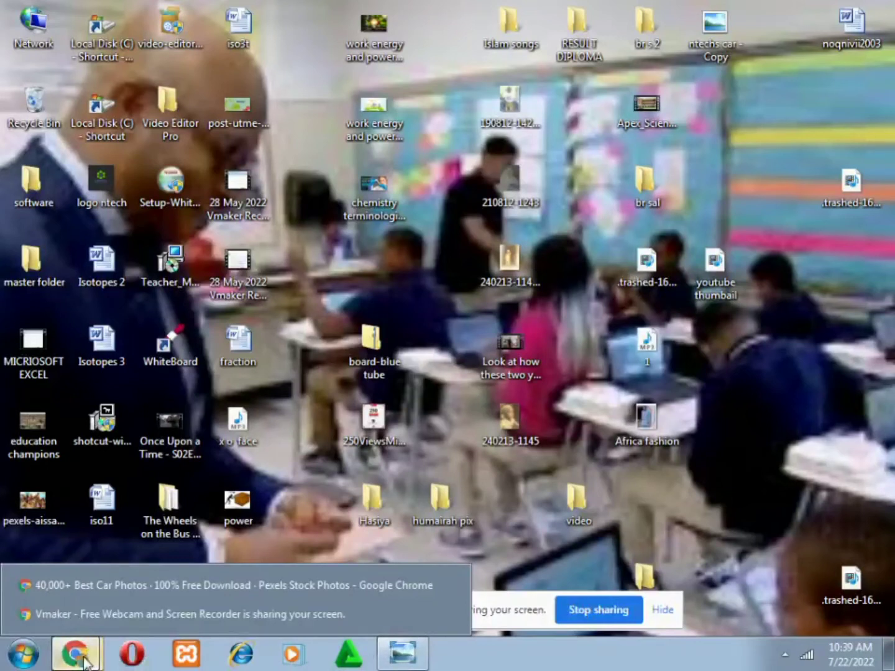
click(83, 662)
click(96, 652)
click(123, 585)
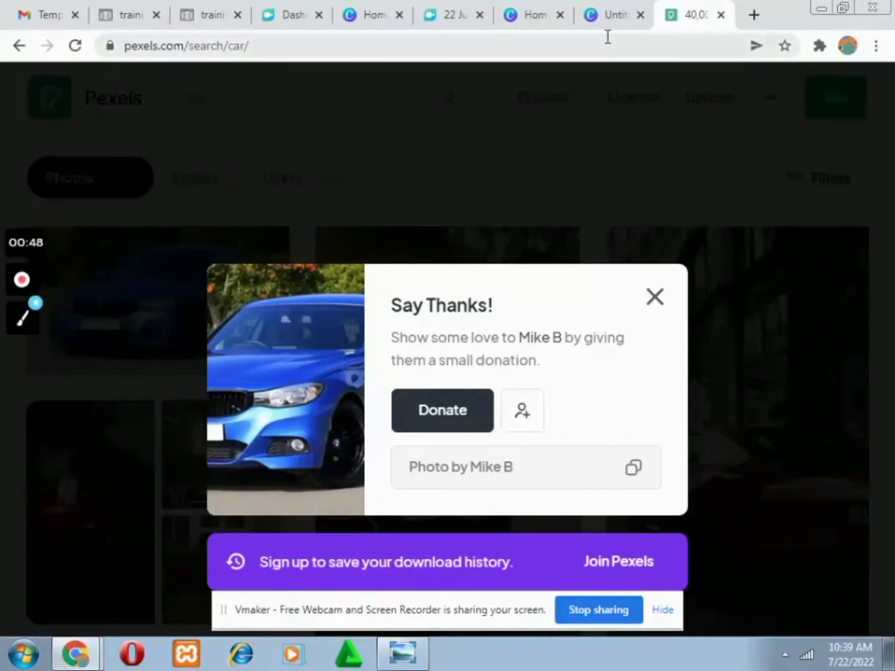
click(523, 15)
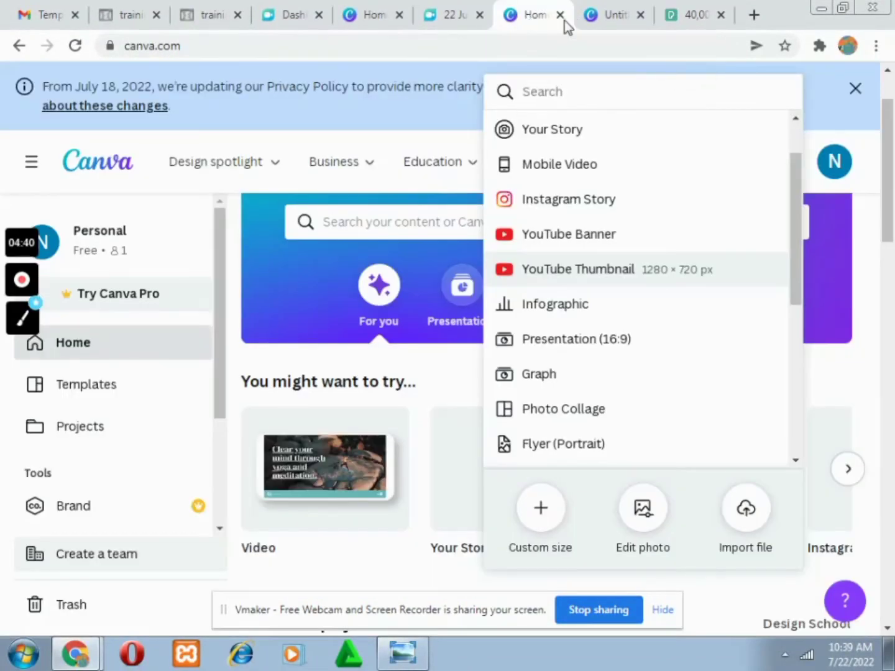
click(609, 15)
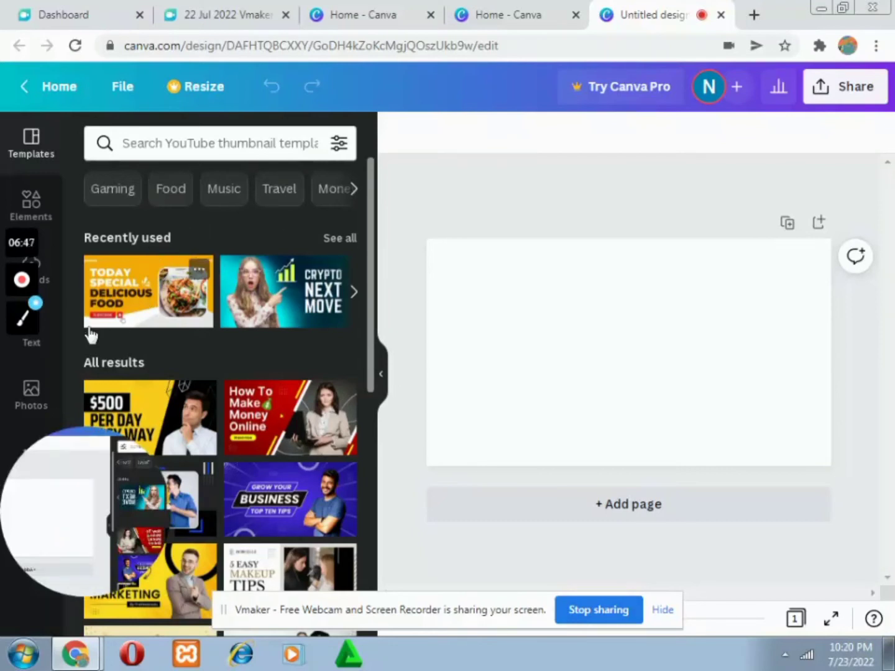
Place the uploaded blue car image on the blank thumbnail page and enlarge it to nearly fill the page.
click(36, 265)
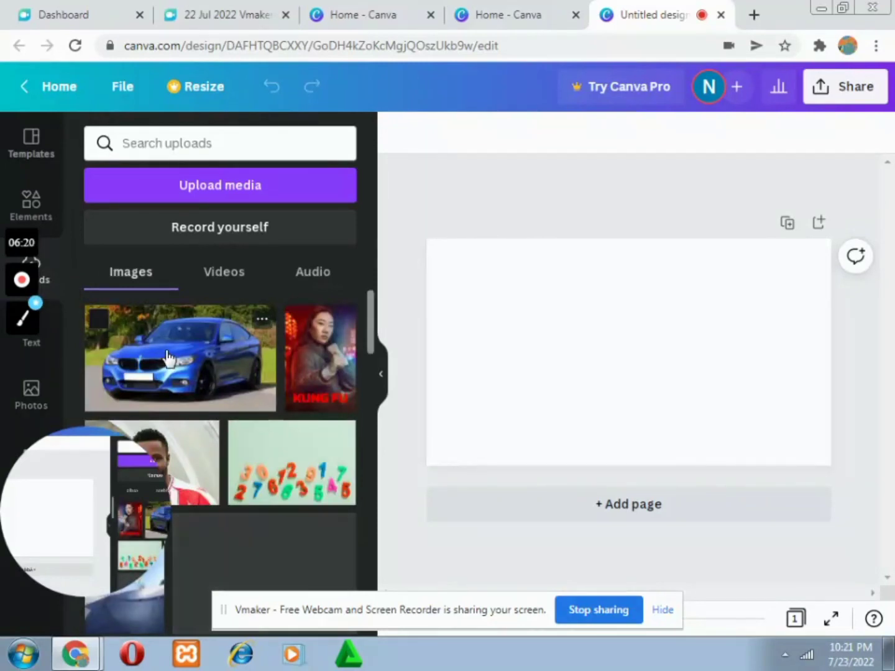
drag(334, 348, 607, 344)
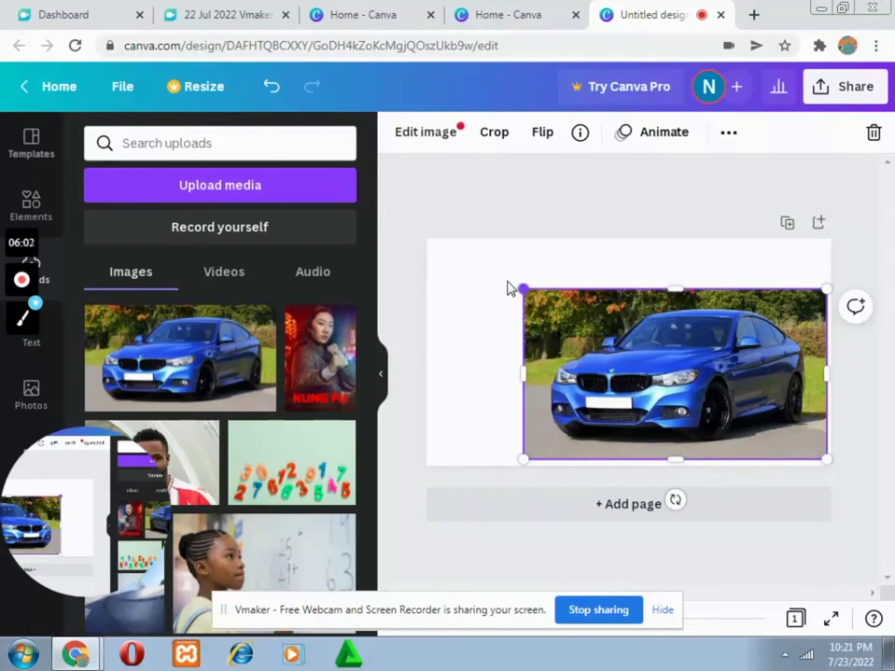
drag(477, 260, 434, 243)
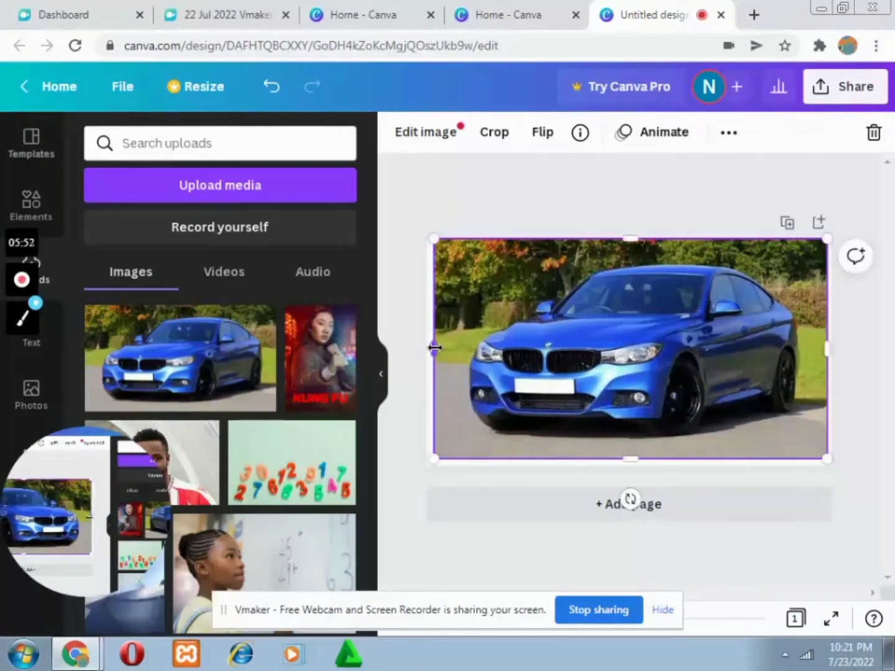
Stretch the car image to the page's left, right and bottom edges, and close the webcam bubble.
drag(435, 349, 427, 351)
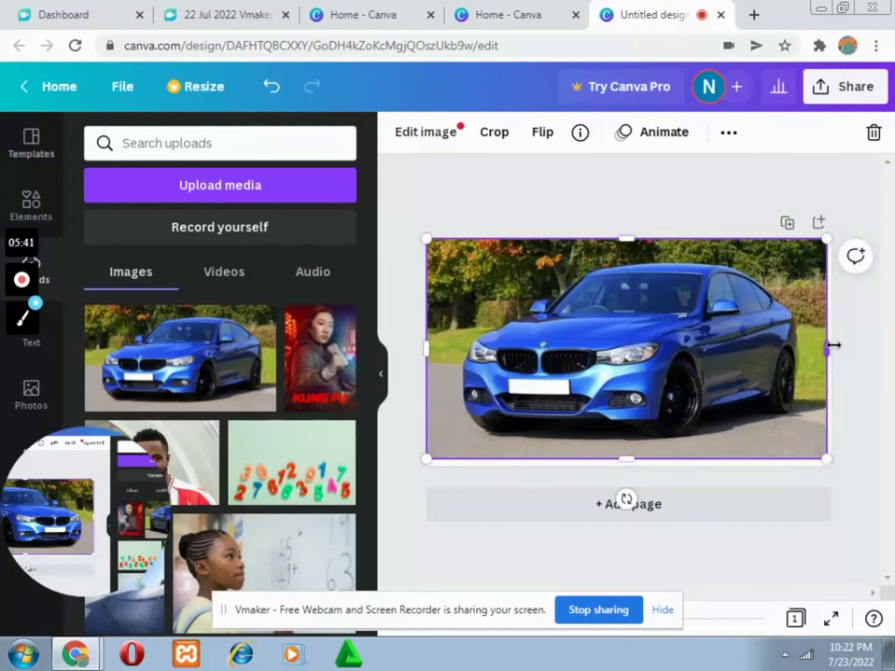
drag(834, 344, 834, 344)
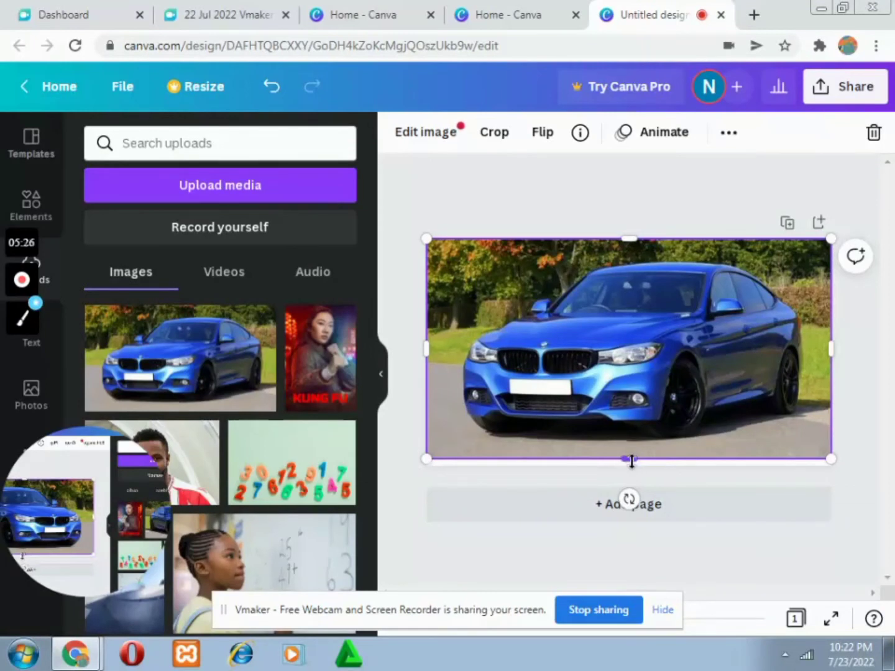
drag(629, 463, 629, 466)
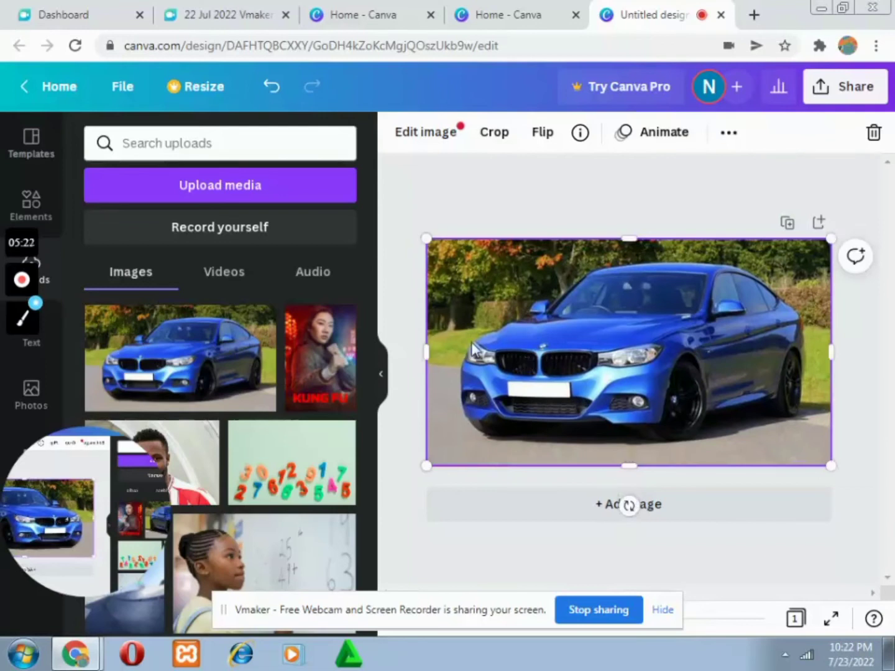
mouse_move(37, 597)
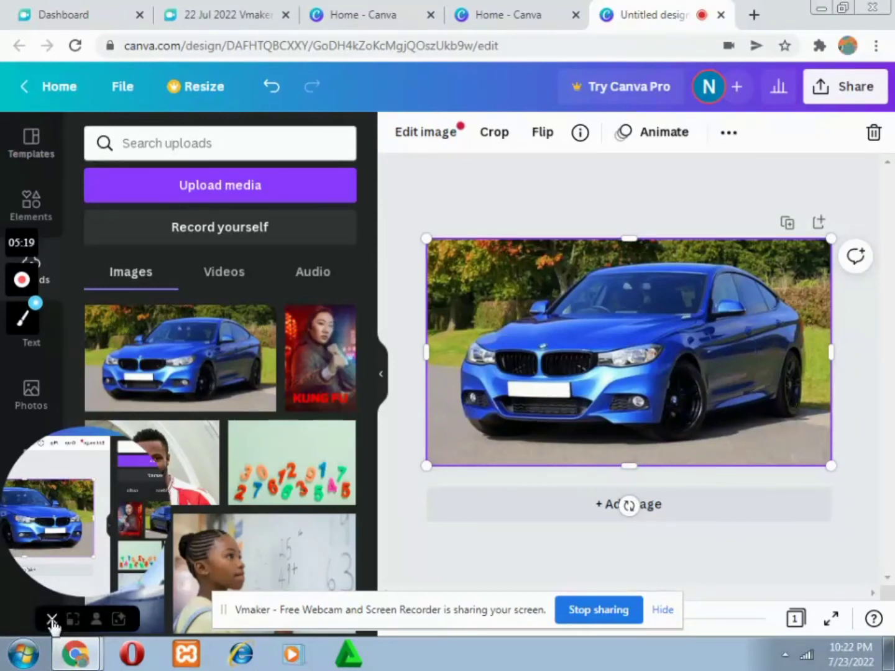
click(52, 620)
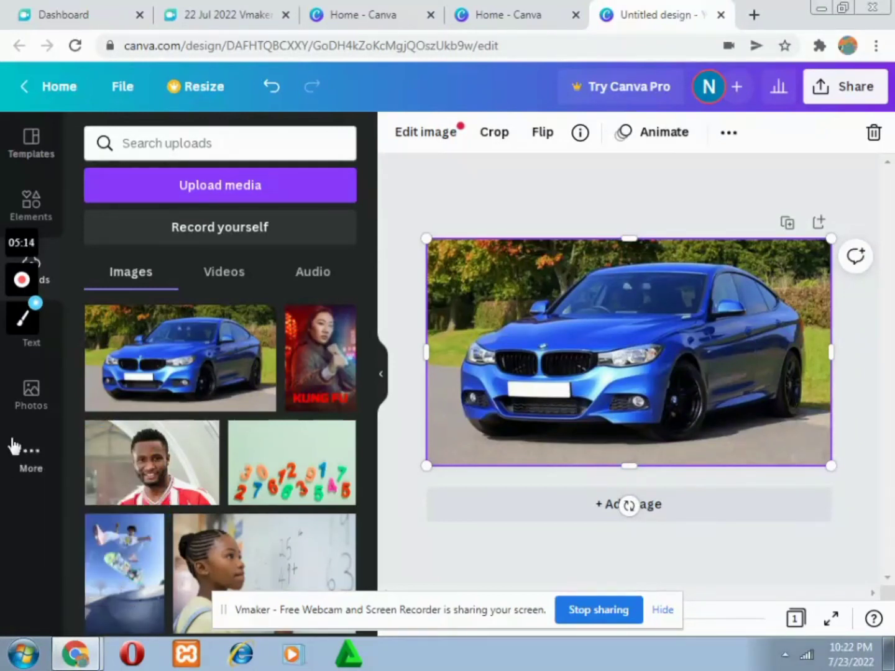
Add the green WORKOUT text style over the car image.
click(32, 349)
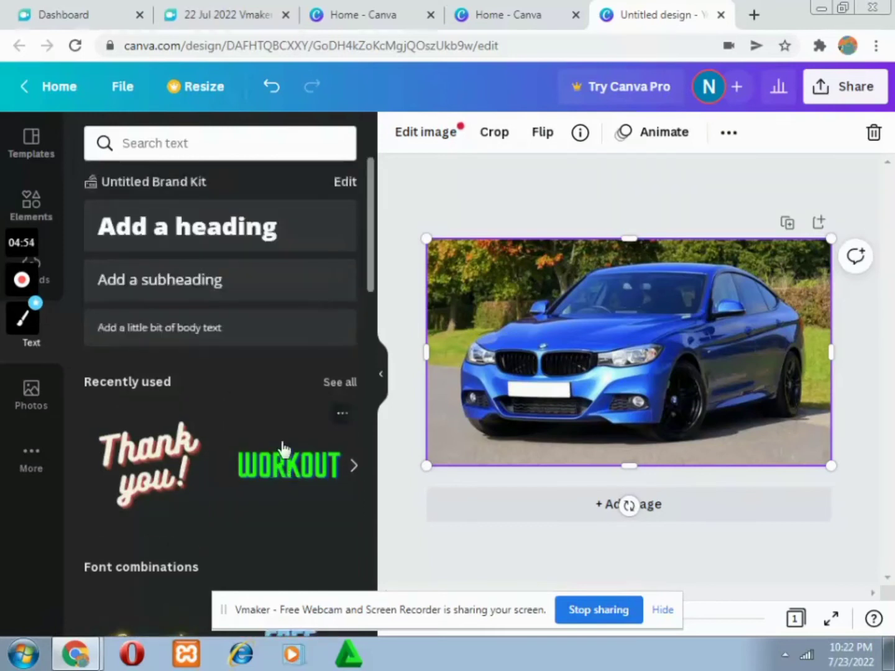
scroll(283, 447, down, 4)
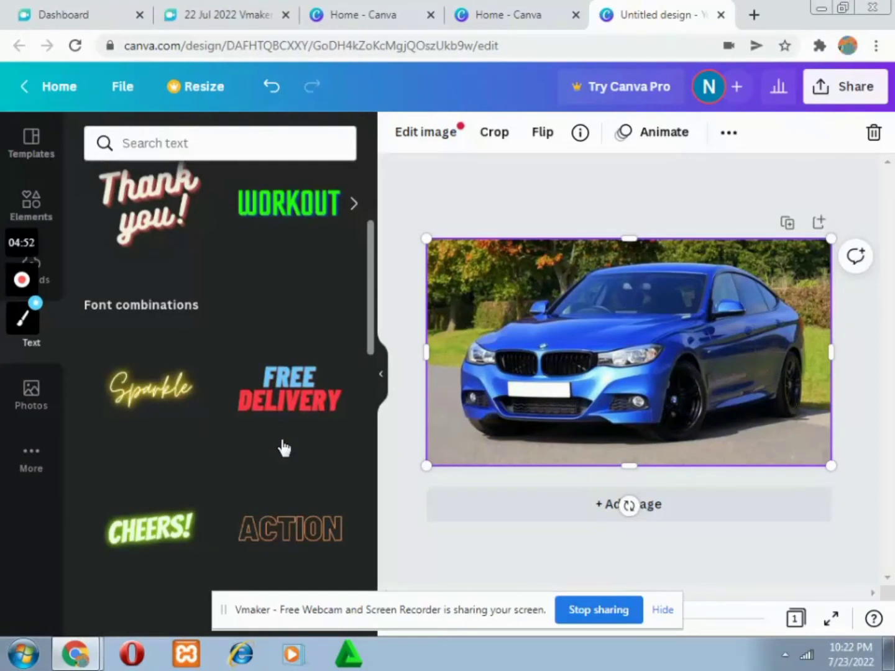
scroll(283, 446, down, 1)
scroll(284, 446, down, 4)
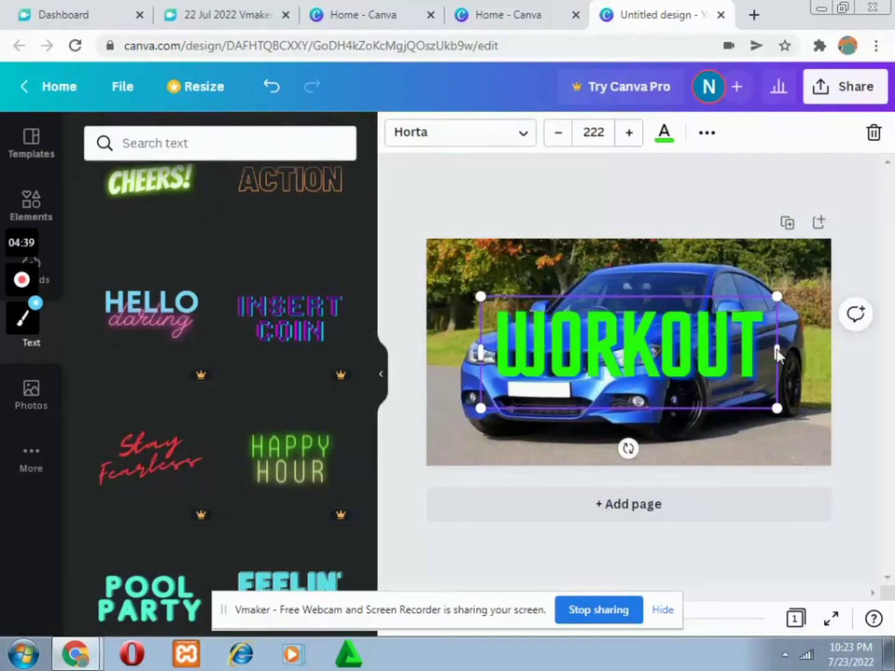
Replace the WORKOUT text with NTECHS CARS.
click(756, 362)
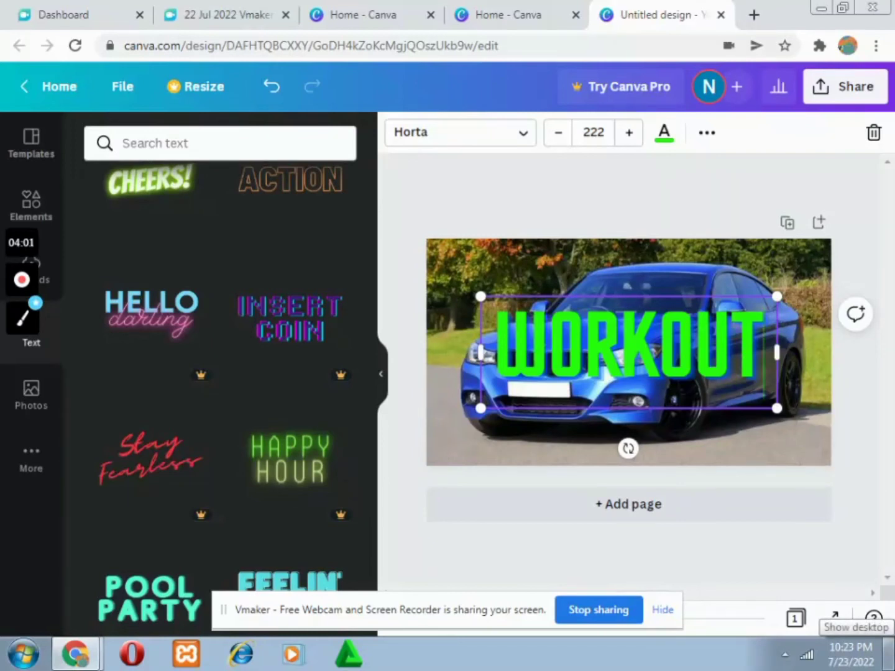
key(BackSpace)
key(BackSpace)
key(BackSpace)
key(BackSpace)
key(BackSpace)
key(BackSpace)
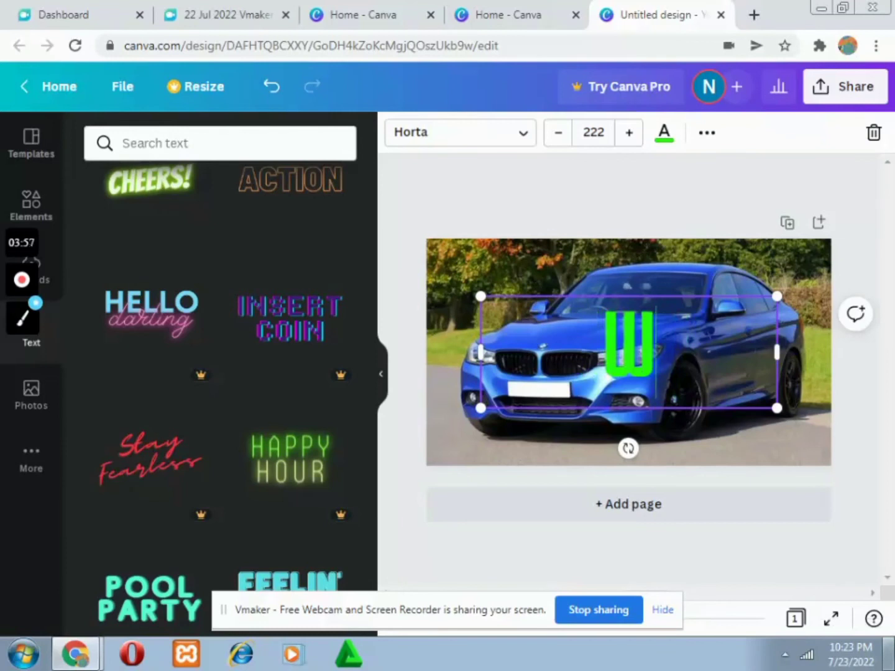
key(BackSpace)
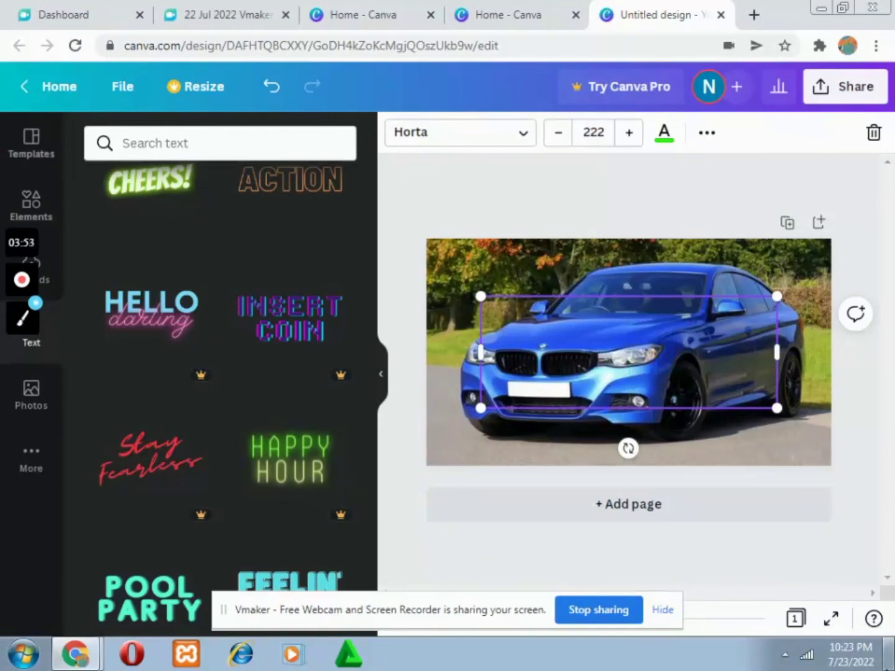
text(n)
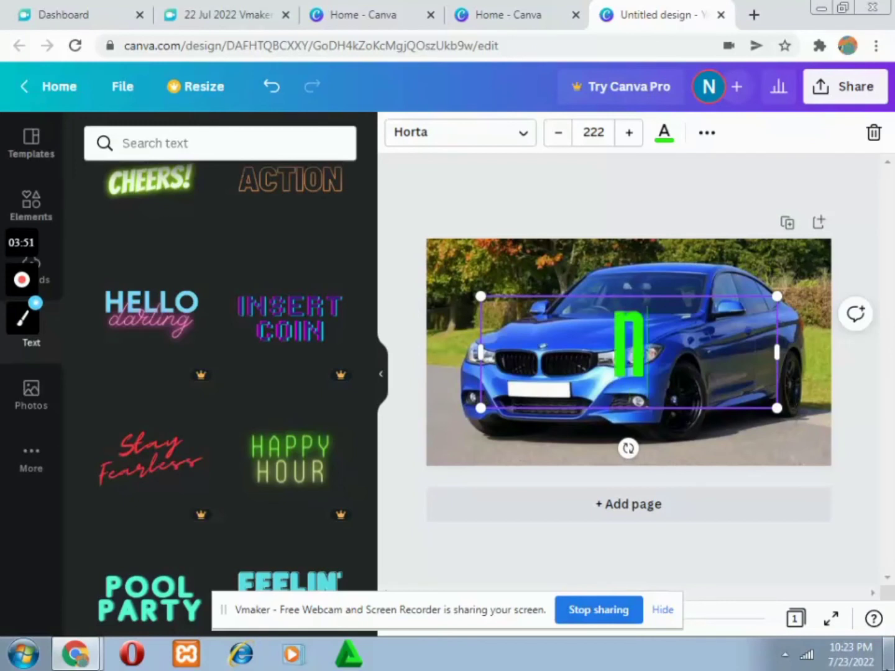
text(TECH)
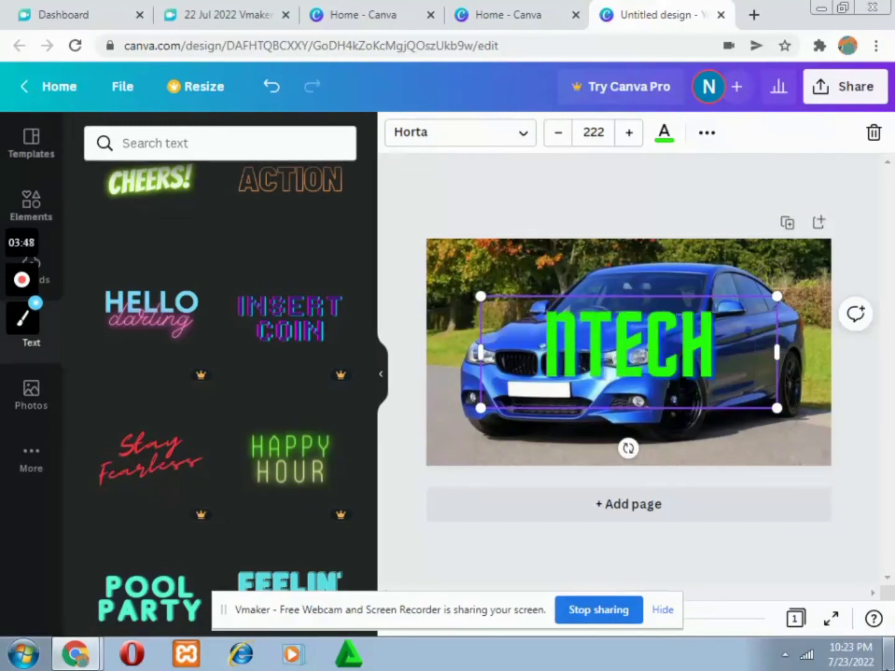
text(S CAR)
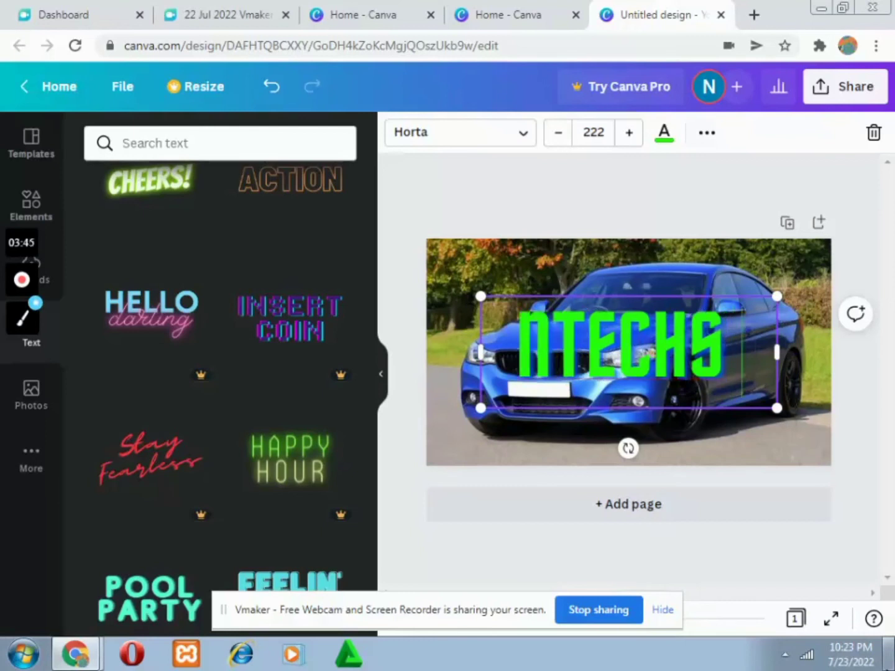
text(S)
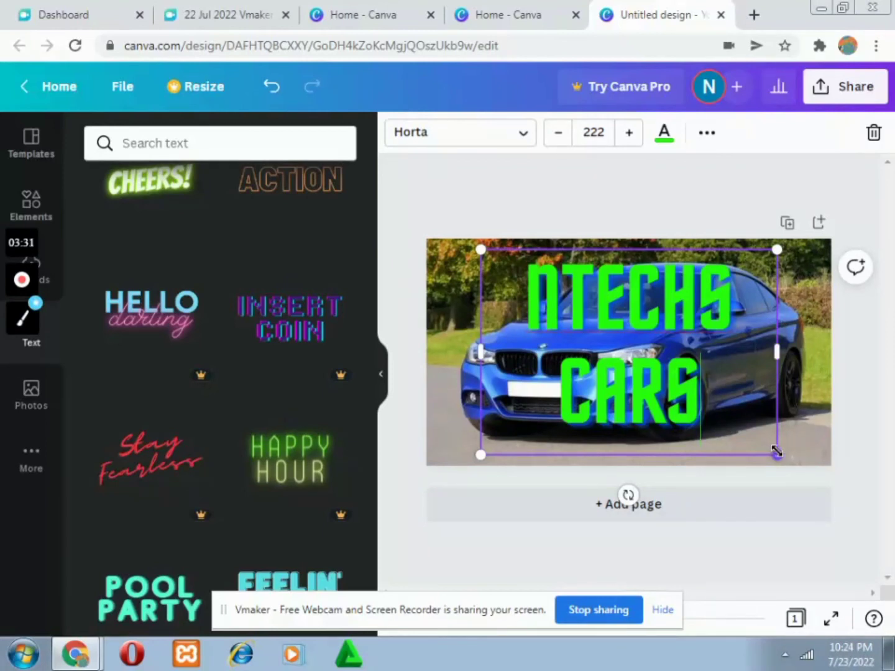
Reduce the NTECHS CARS text to font size 119 and widen its text box toward the car's rear.
drag(776, 453, 724, 332)
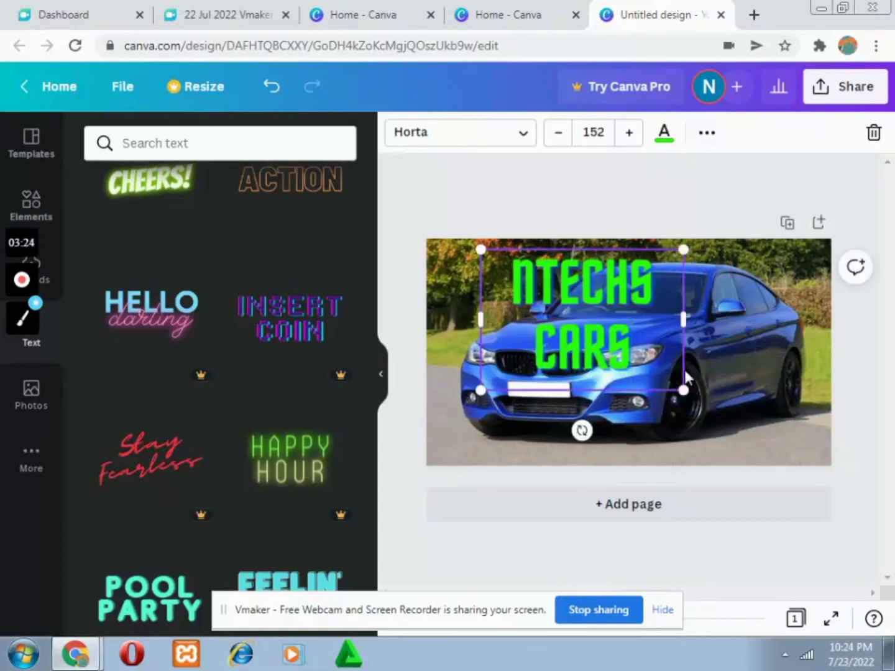
click(561, 134)
click(560, 135)
click(560, 134)
click(561, 134)
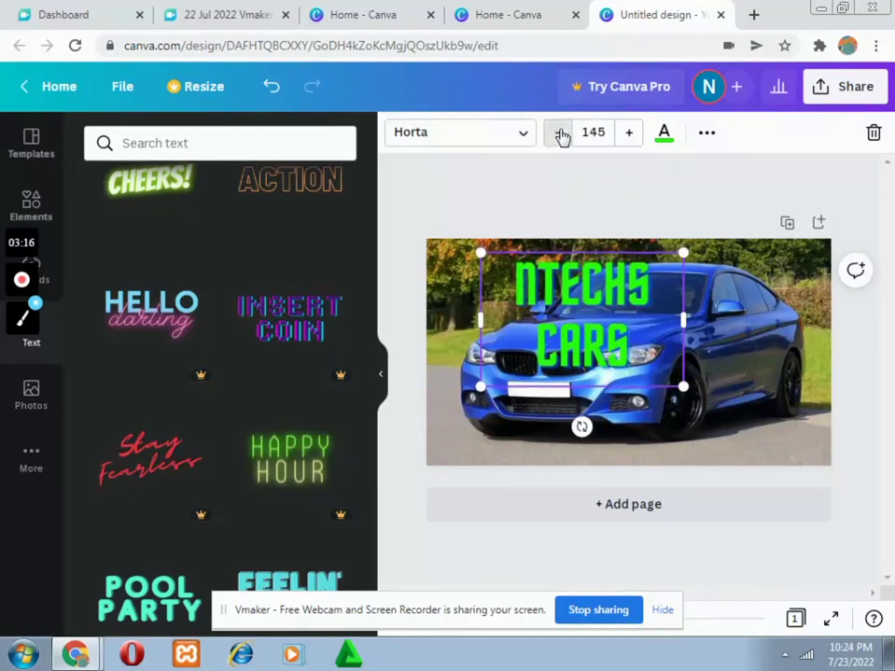
click(561, 134)
click(561, 134)
click(561, 134)
click(561, 134)
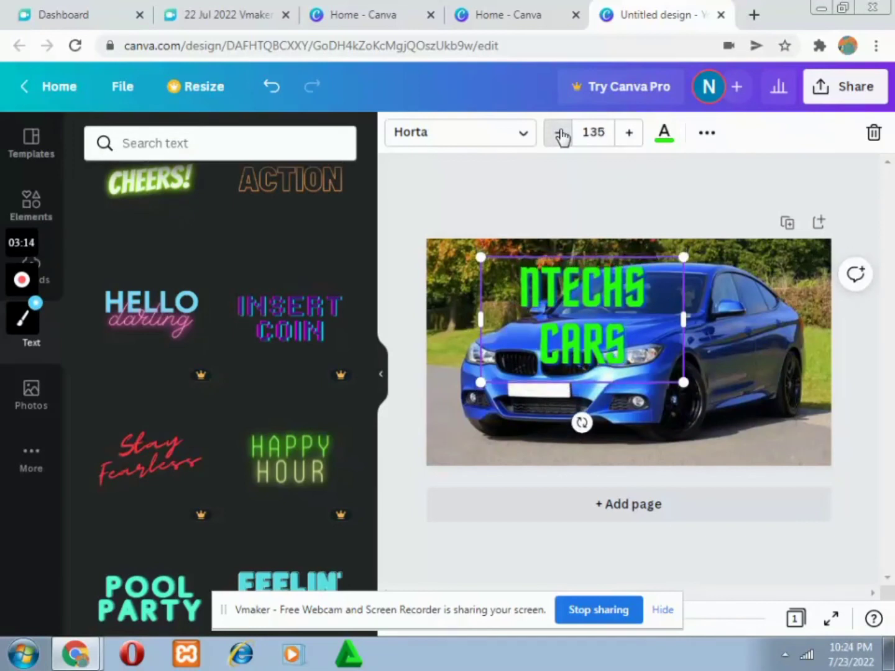
click(560, 134)
click(560, 135)
click(560, 135)
click(561, 134)
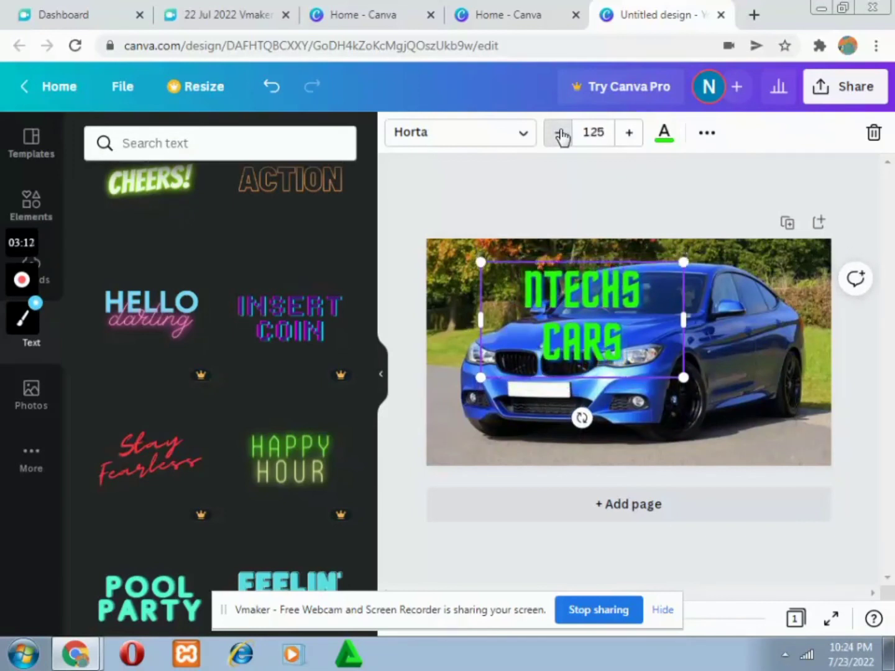
click(560, 134)
click(561, 137)
click(562, 137)
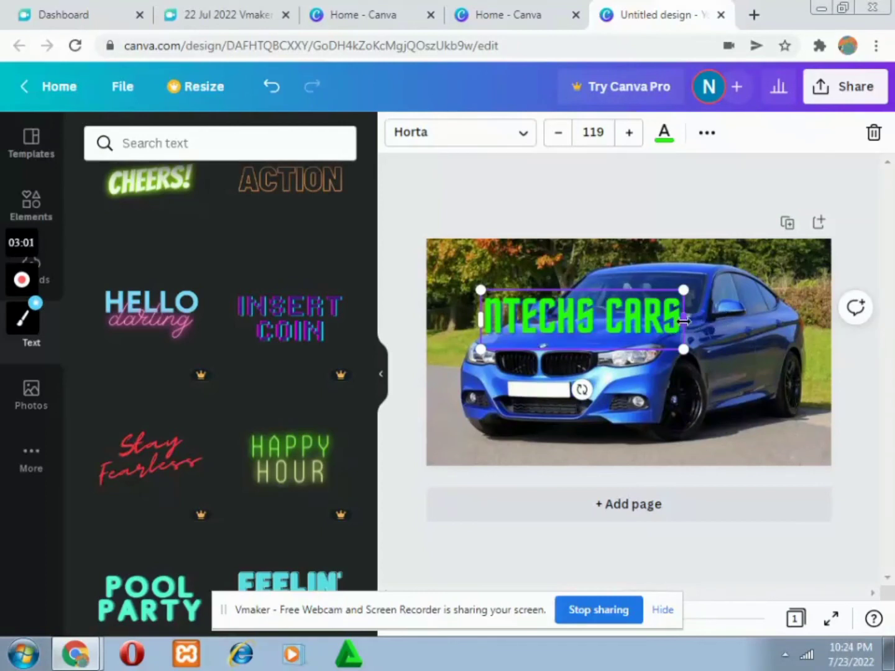
drag(683, 320, 795, 311)
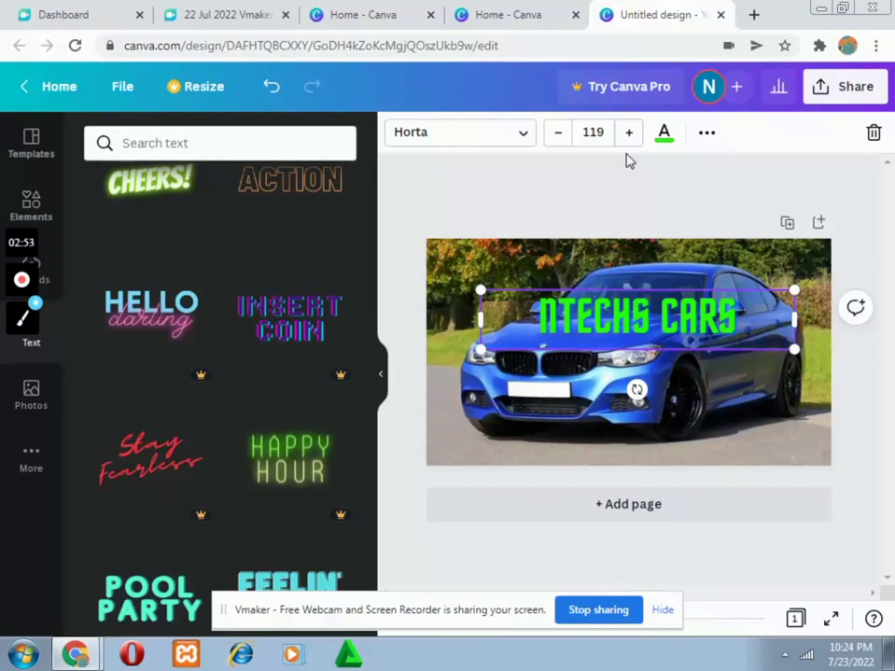
Colour the NTECHS CARS text red and rotate it so it slants upward to the right.
click(664, 134)
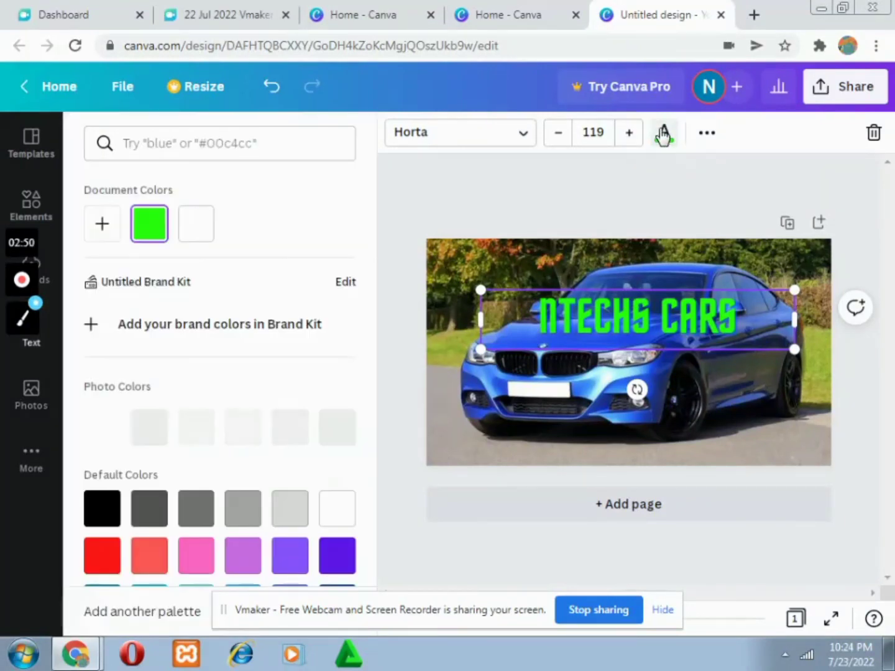
click(101, 564)
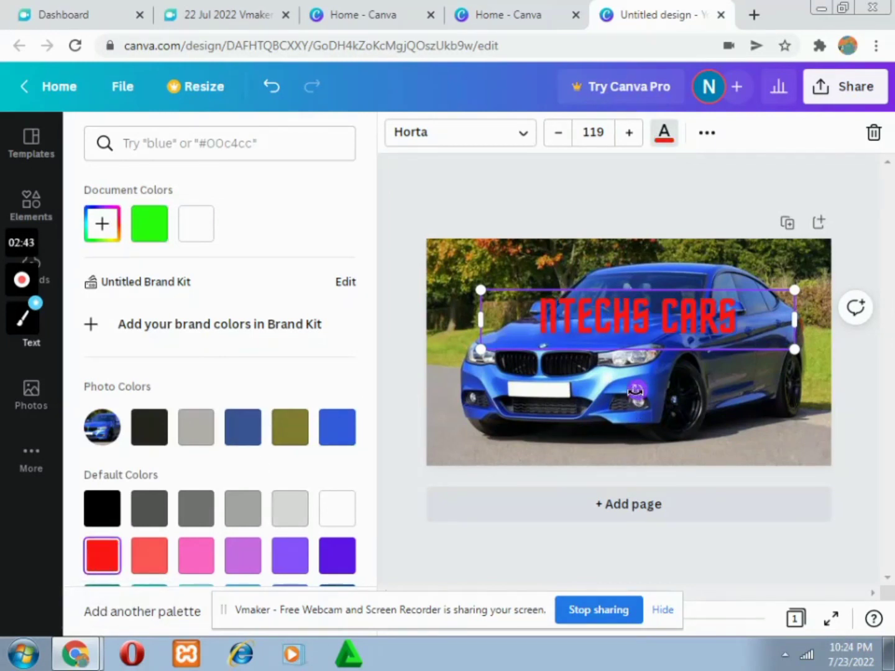
drag(635, 390, 667, 403)
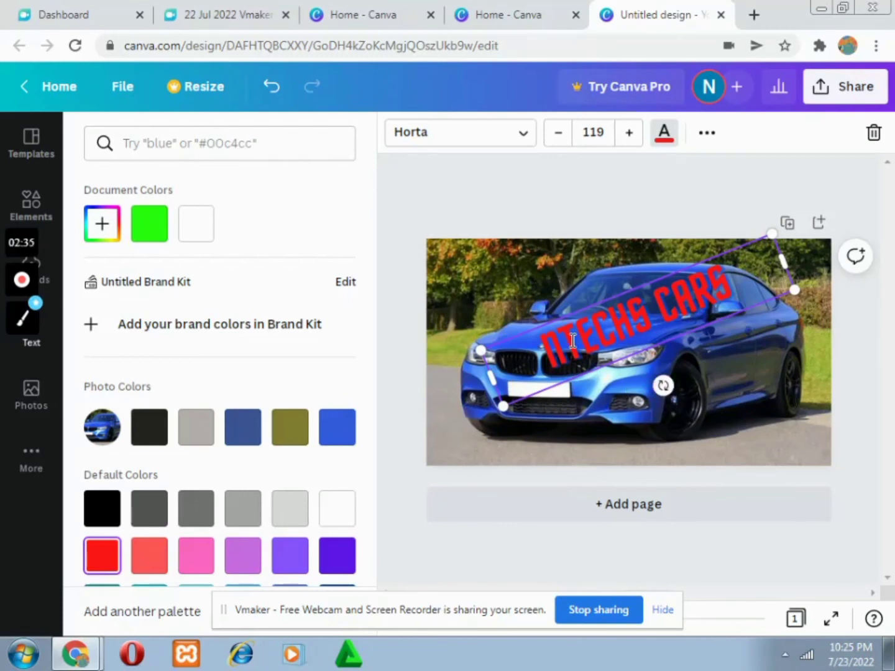
key(Escape)
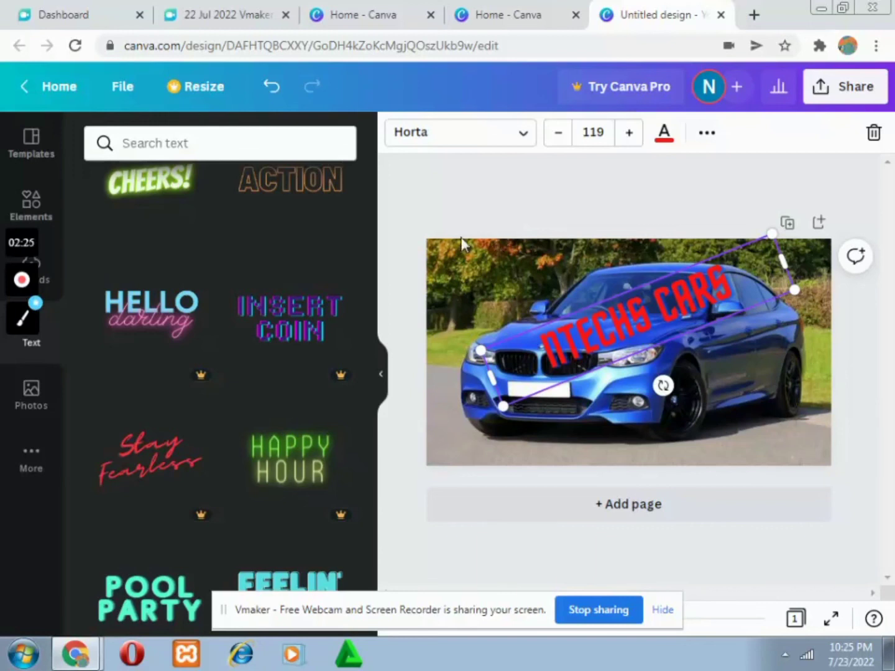
Add the "Thank you!" text style to the page and delete its "you!" line.
scroll(261, 320, up, 3)
scroll(257, 317, up, 7)
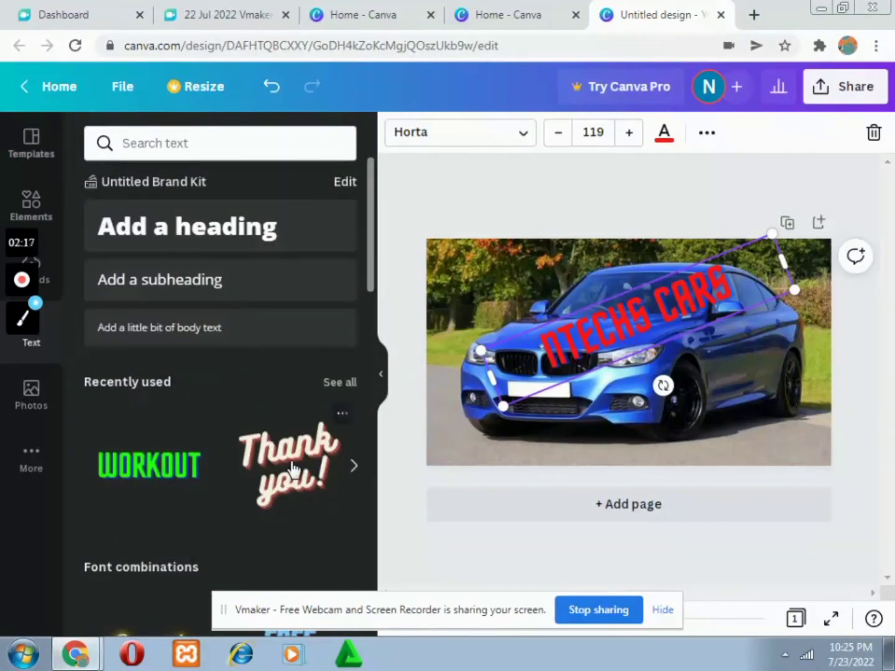
click(293, 470)
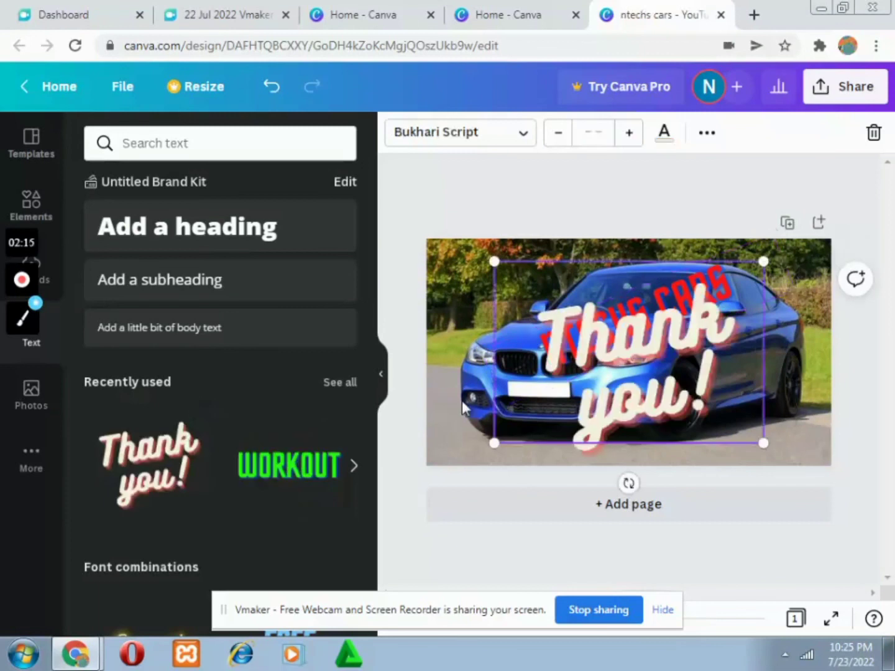
click(708, 398)
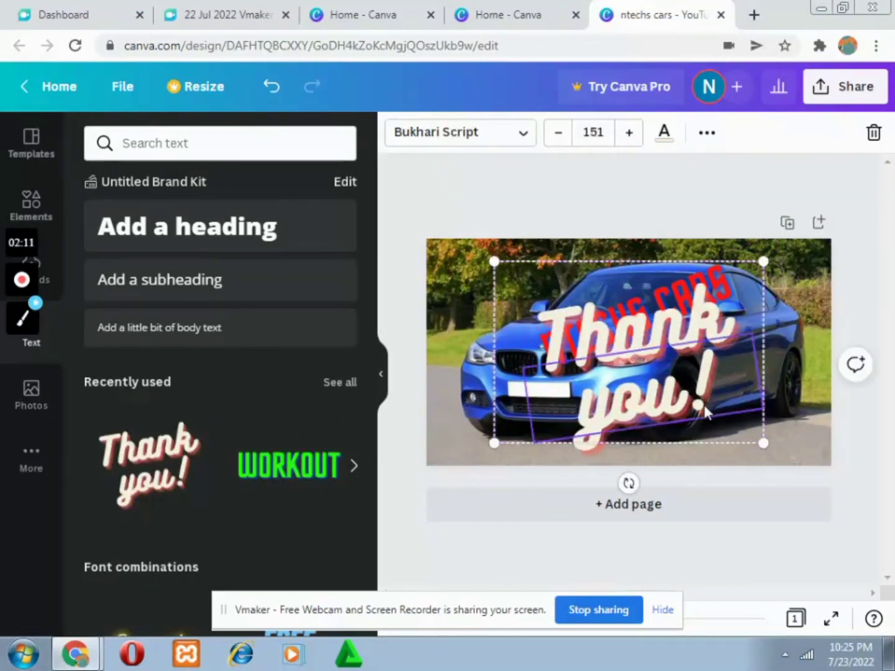
key(Delete)
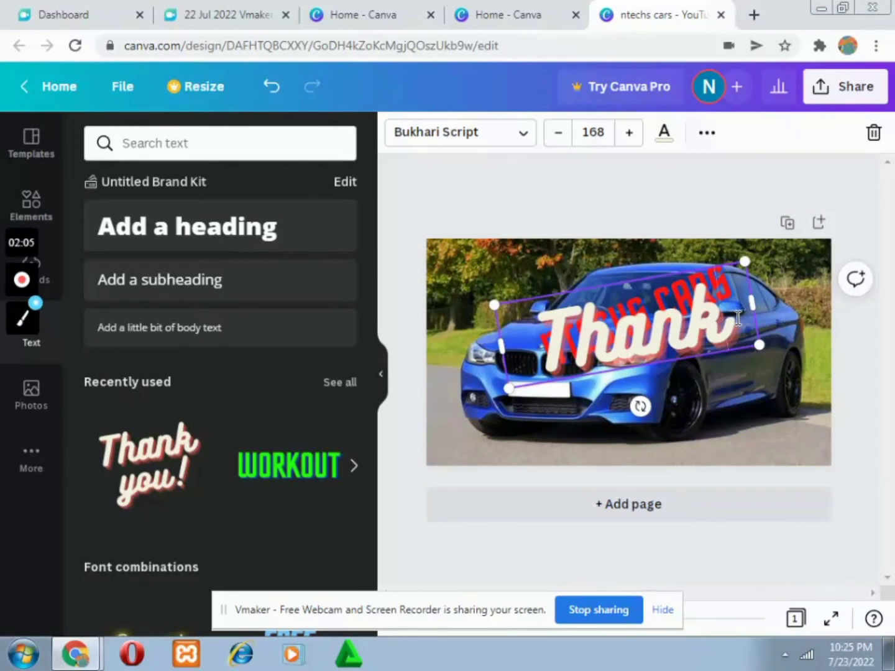
Replace the word "Thank" in the script text with "best car dealers".
key(BackSpace)
key(BackSpace)
key(BackSpace)
key(BackSpace)
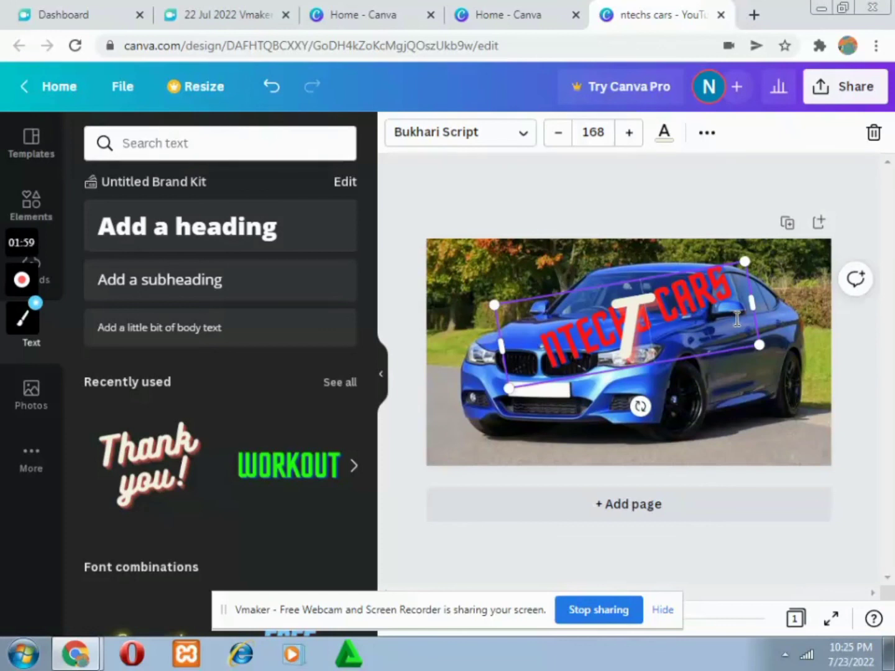
key(BackSpace)
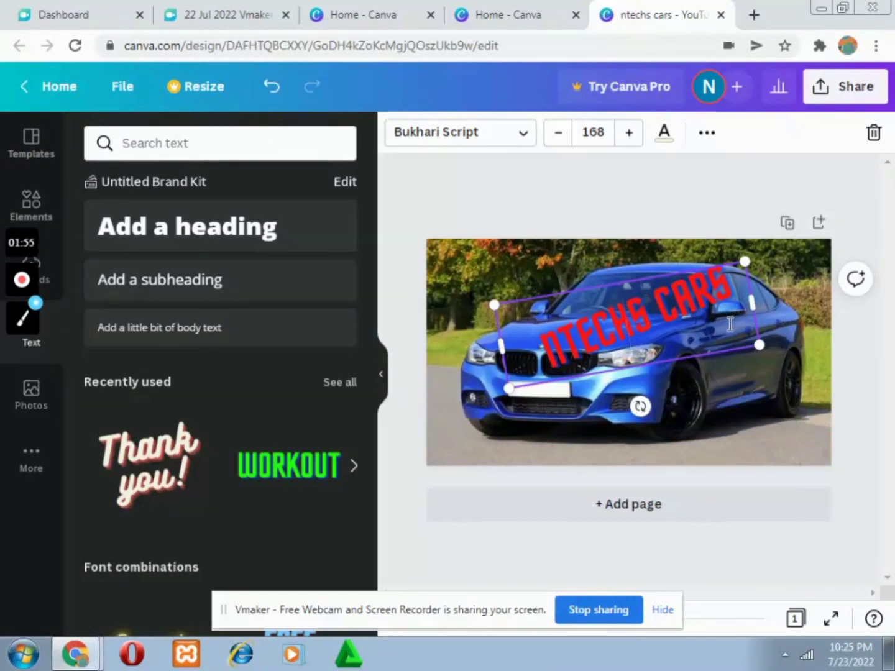
text(best)
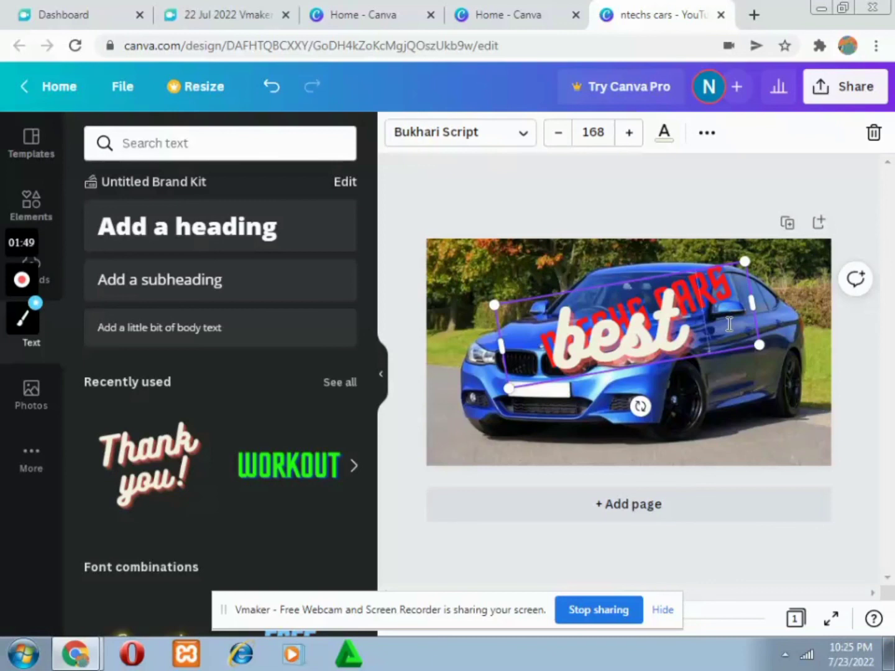
text( ca)
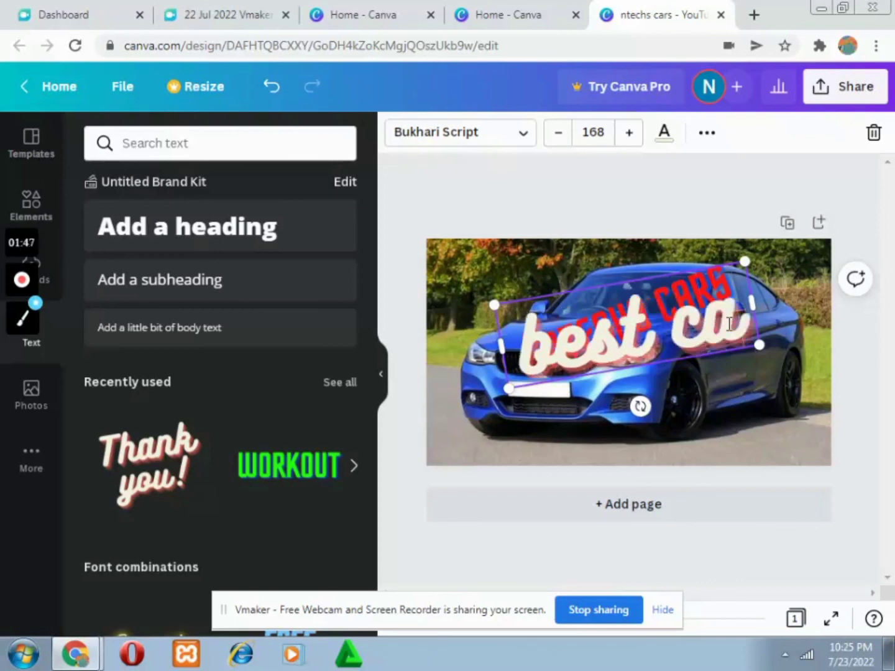
text(r d)
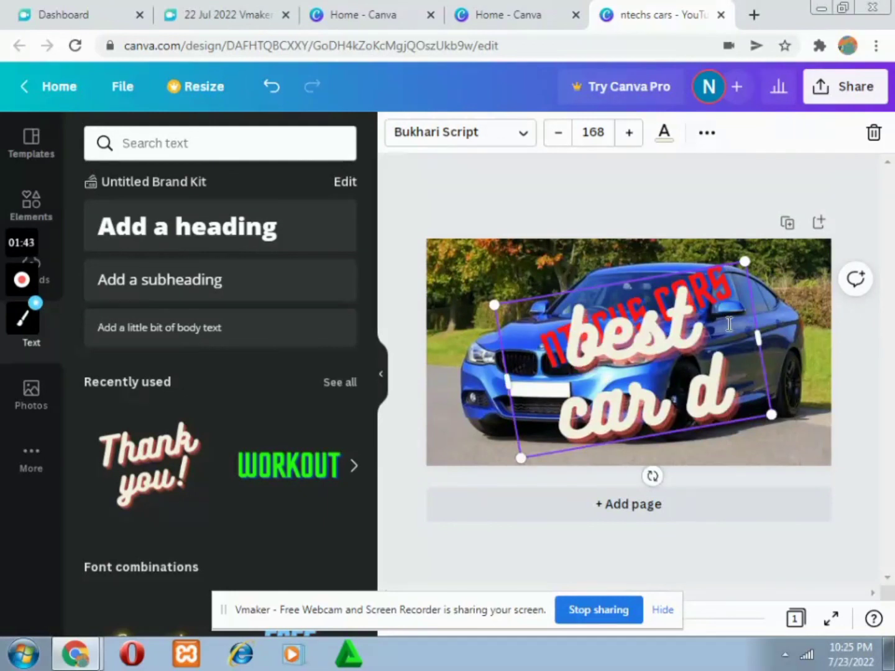
text(ea)
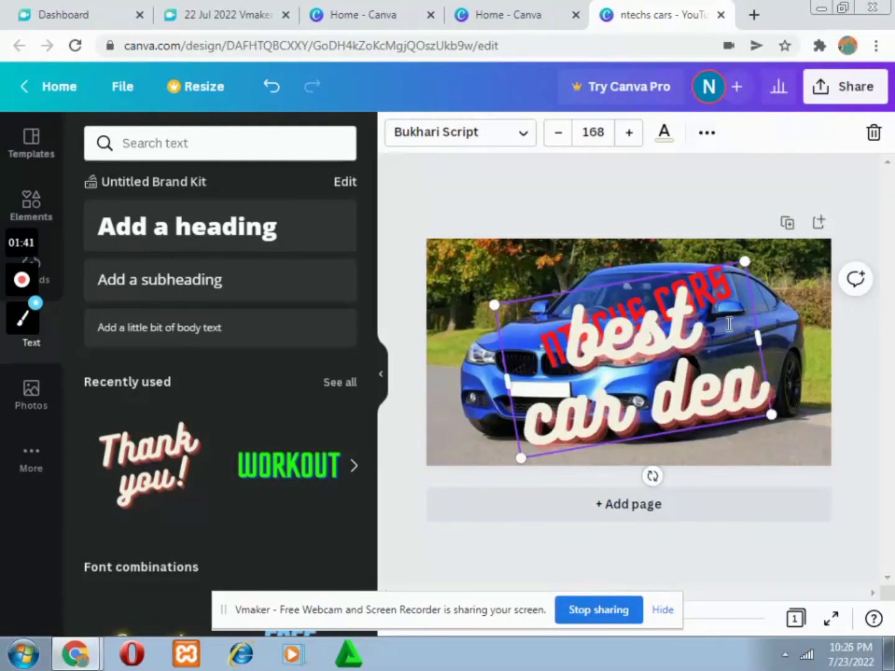
text(l)
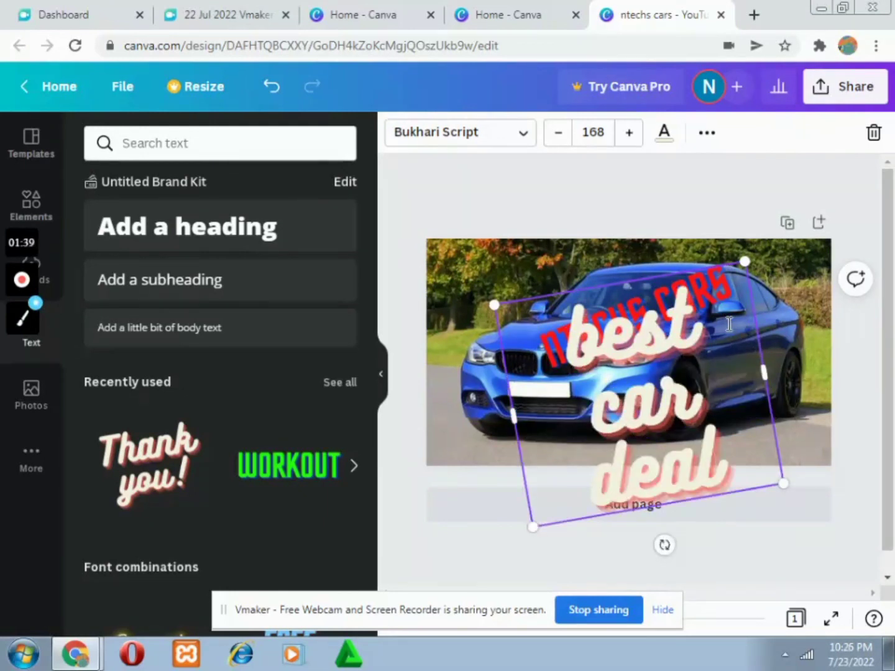
text(ers)
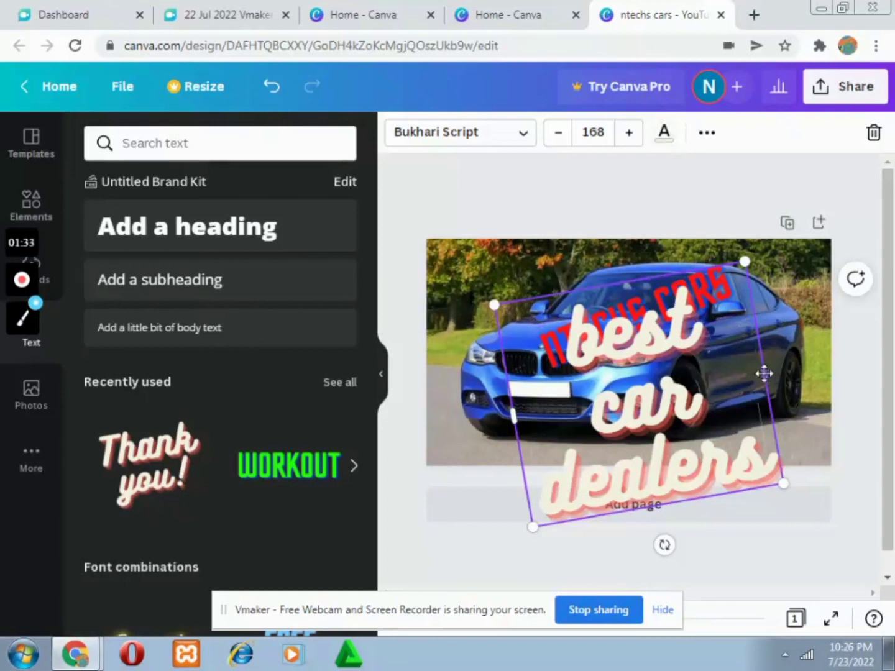
Shift the "best car dealers" text slightly toward the car's rear and reduce its font size to 141.
drag(764, 372, 789, 363)
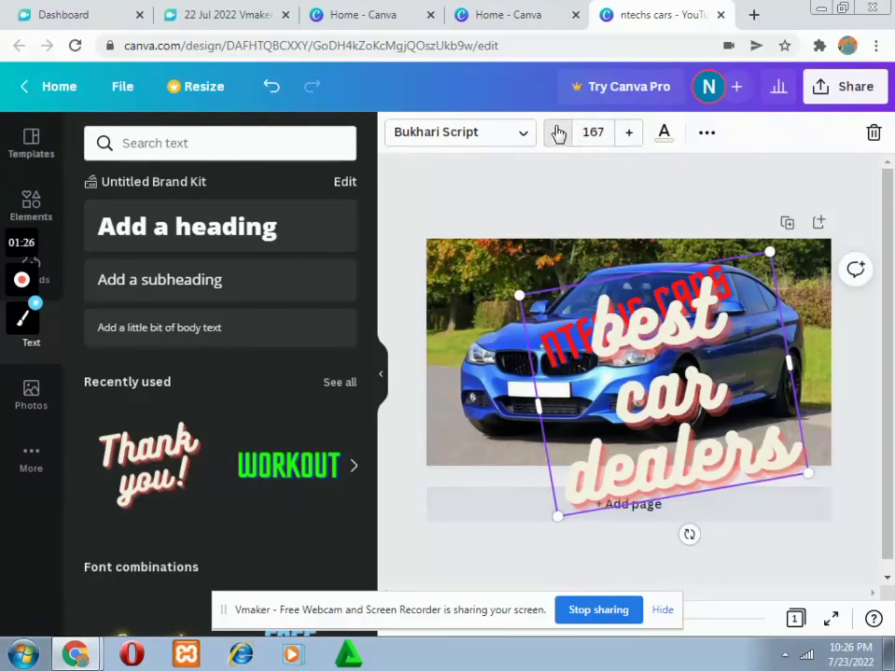
click(558, 132)
click(558, 132)
click(558, 132)
click(559, 133)
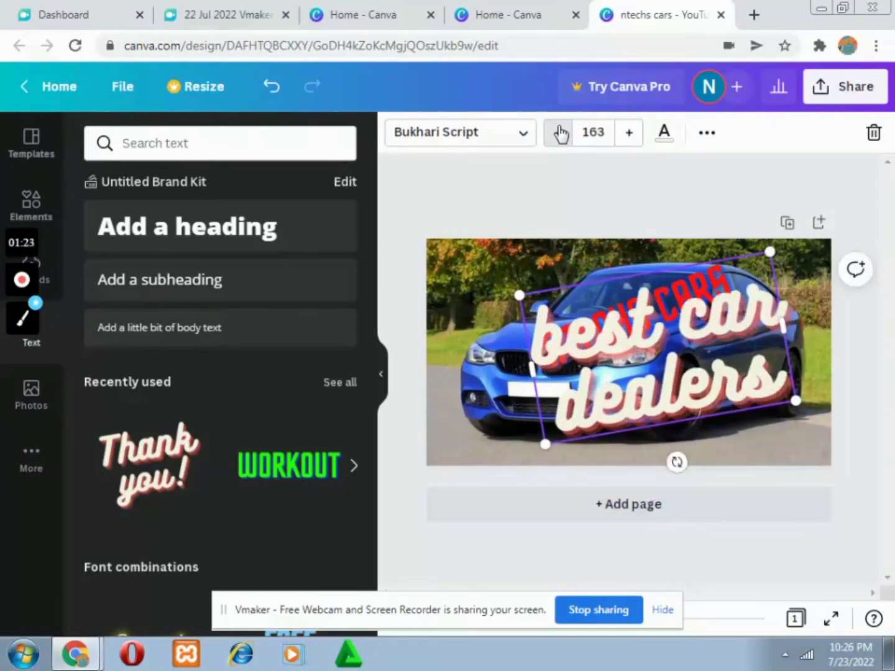
click(560, 132)
click(560, 132)
click(559, 132)
click(561, 132)
click(561, 133)
click(561, 132)
click(560, 132)
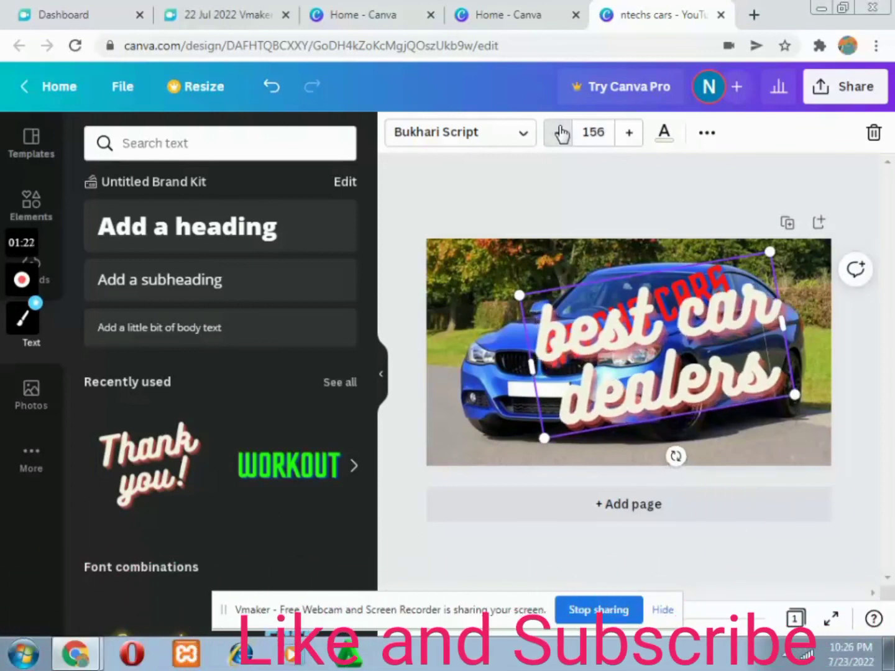
click(561, 131)
click(560, 132)
click(560, 132)
click(560, 132)
click(560, 132)
click(560, 132)
click(560, 132)
click(561, 132)
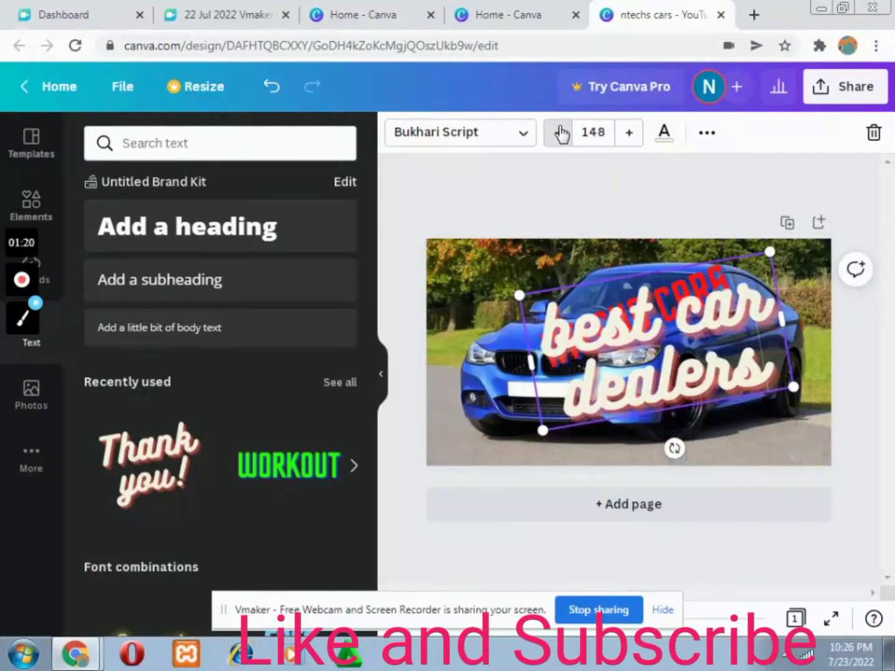
click(561, 132)
click(561, 132)
click(561, 133)
click(561, 132)
click(561, 133)
click(559, 134)
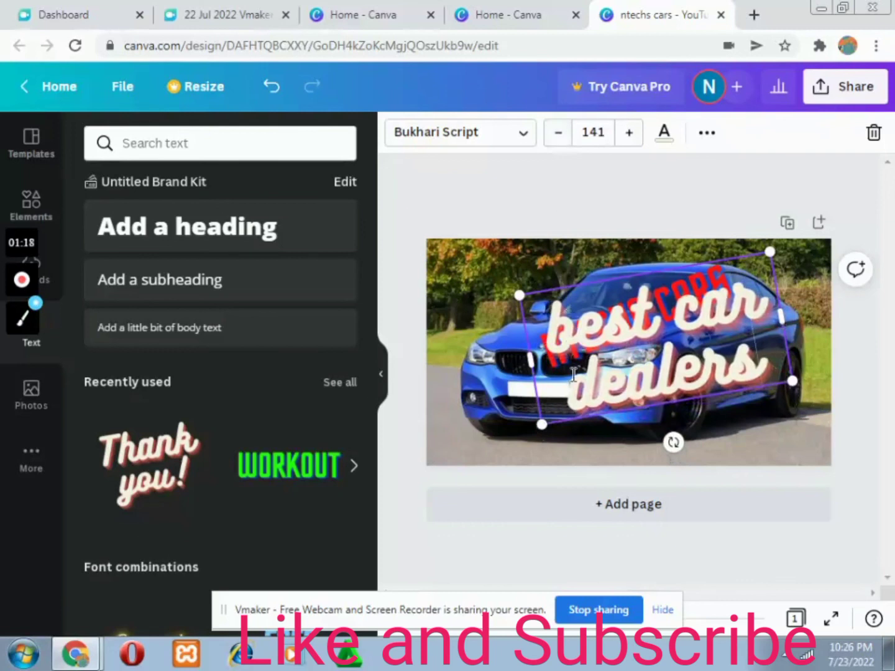
Widen the tagline's text box toward the car's front, then fit the tagline on one line below NTECHS CARS at font size 82.6.
drag(529, 361, 431, 378)
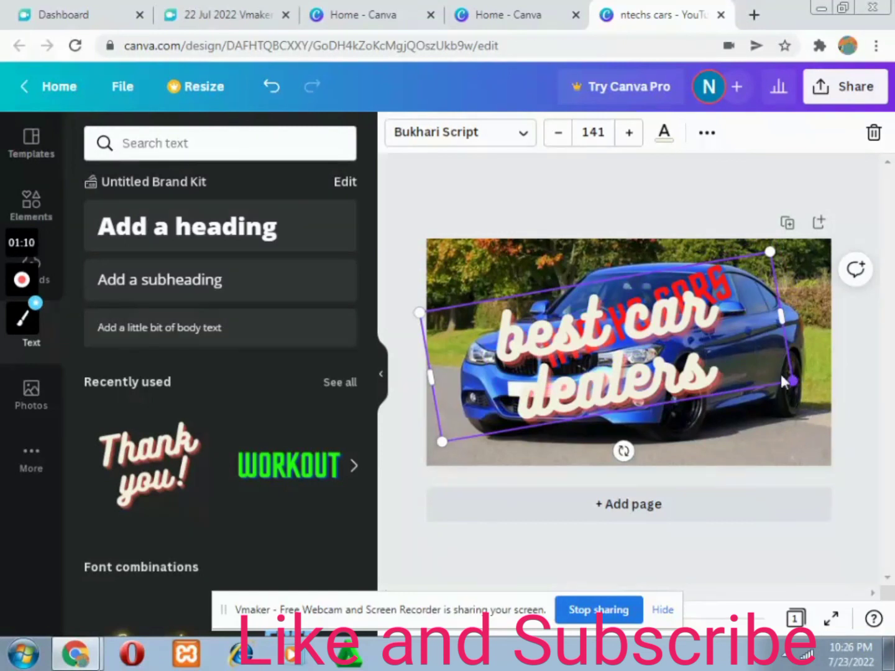
drag(784, 382, 814, 353)
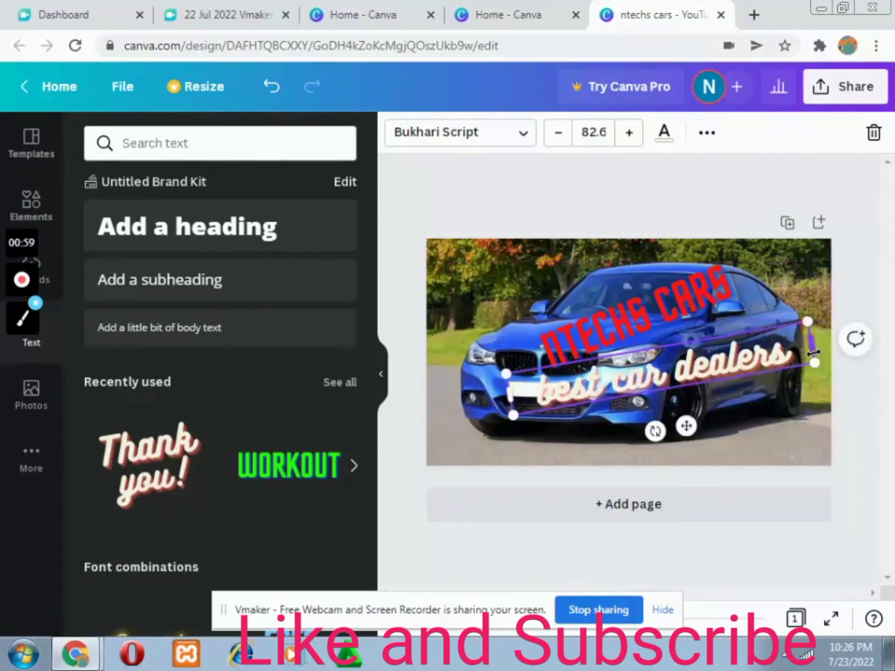